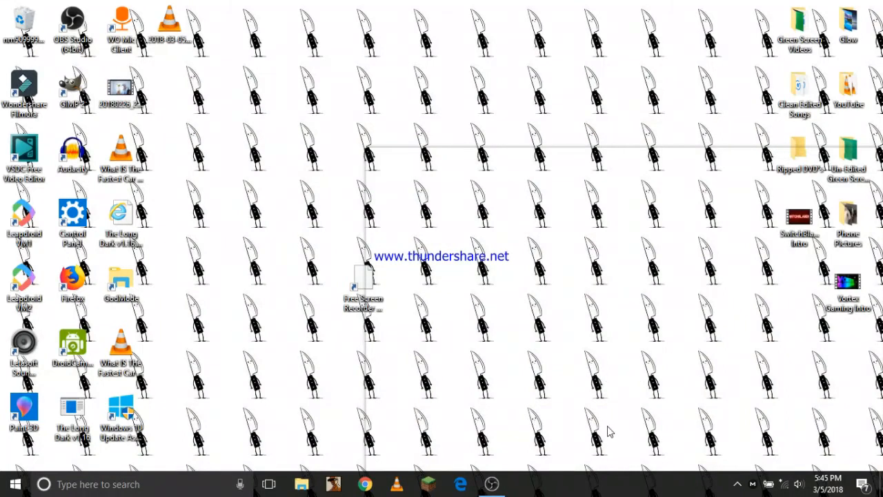
{"action": "left_click", "coordinate": [737, 483]}
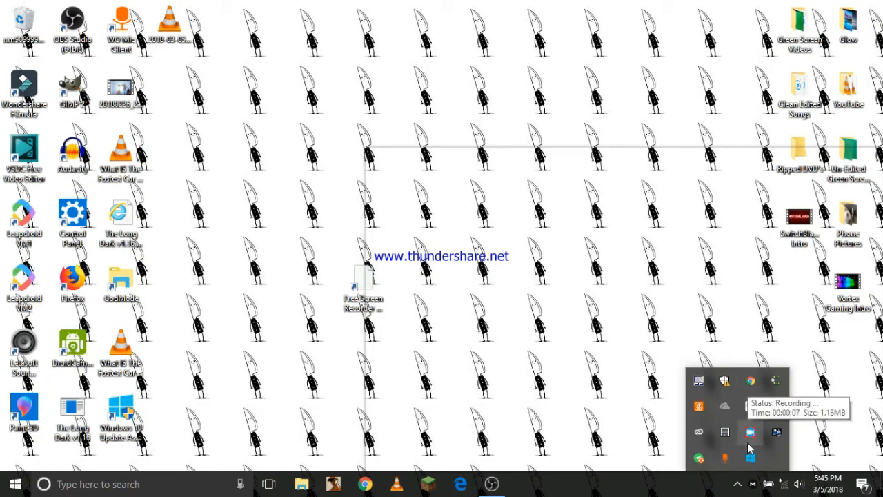
{"action": "left_click", "coordinate": [658, 242]}
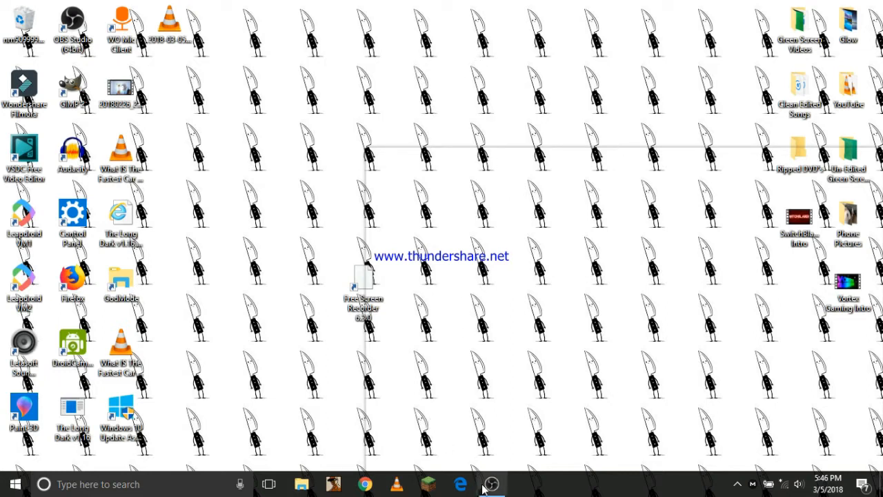
Step: Switch to the running OBS Studio window
{"action": "mouse_move", "coordinate": [488, 486]}
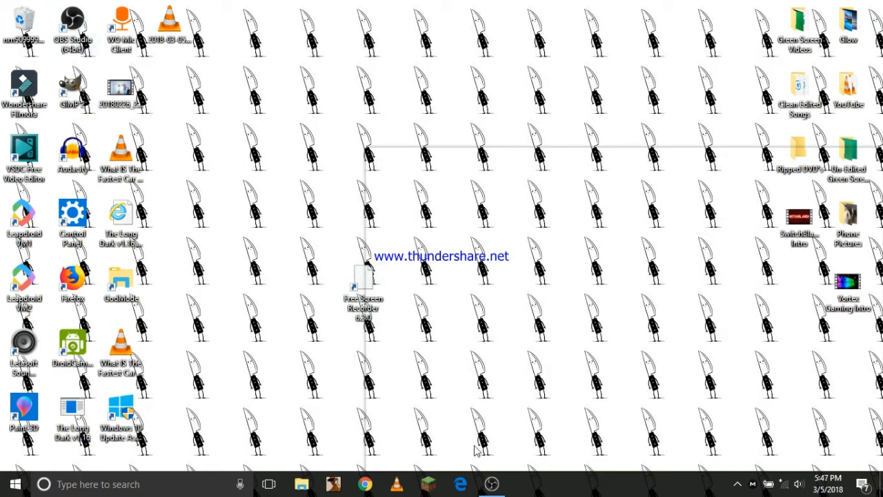
{"action": "left_click", "coordinate": [492, 485]}
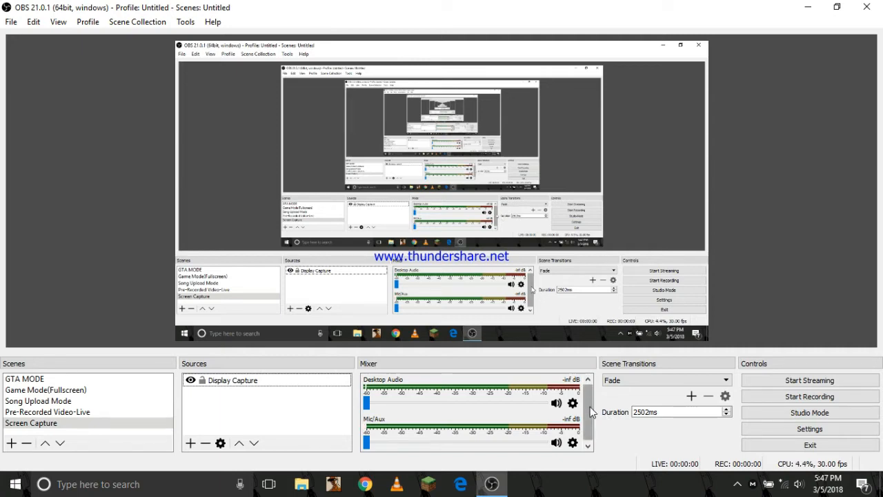
{"action": "left_click", "coordinate": [737, 484]}
{"action": "mouse_move", "coordinate": [754, 445]}
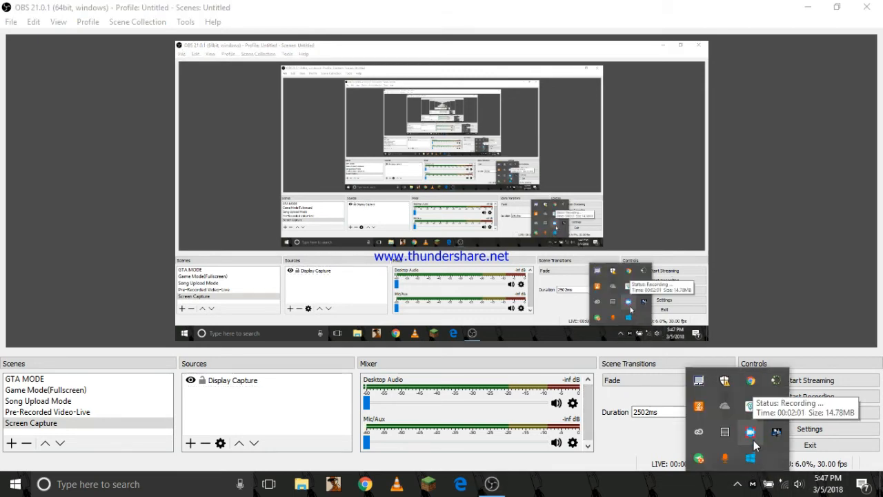
{"action": "left_click", "coordinate": [87, 238]}
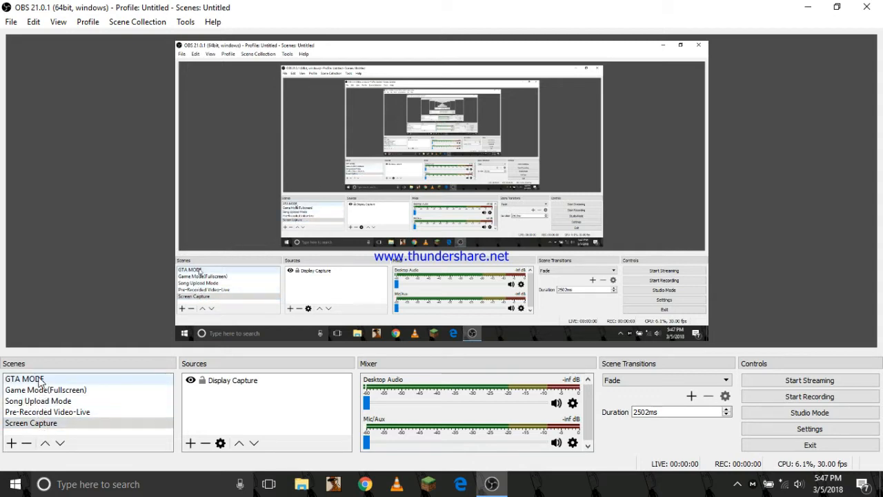
Step: Look through the Song Upload Mode, Pre-Recorded Video-Live and Screen Capture scenes and their sources
{"action": "left_click", "coordinate": [44, 403]}
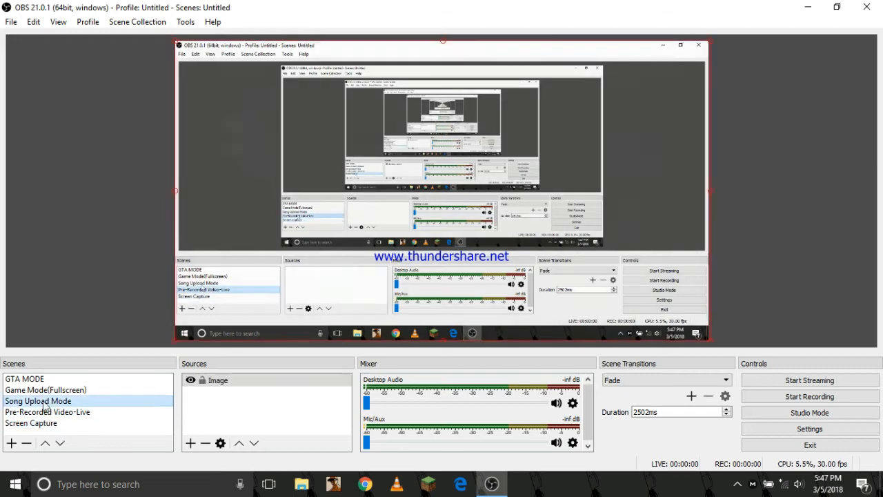
{"action": "left_click", "coordinate": [46, 412]}
{"action": "left_click", "coordinate": [44, 423]}
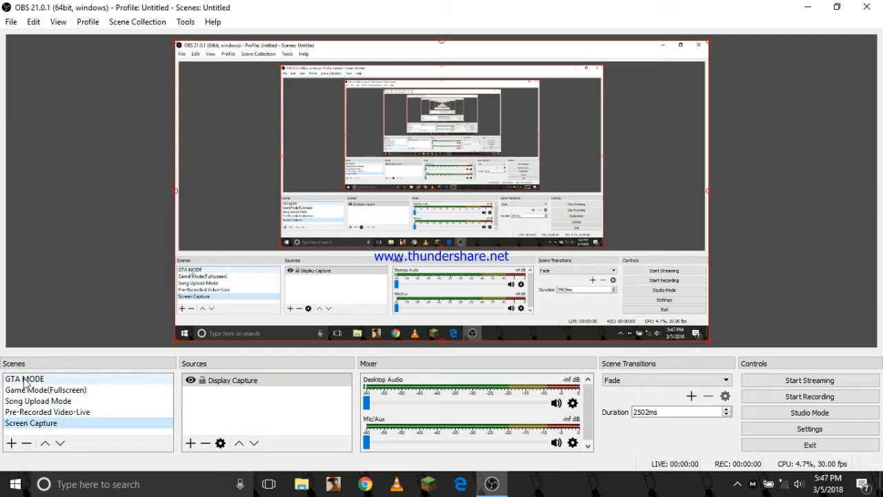
Step: Add a new scene named test
{"action": "left_click", "coordinate": [11, 443]}
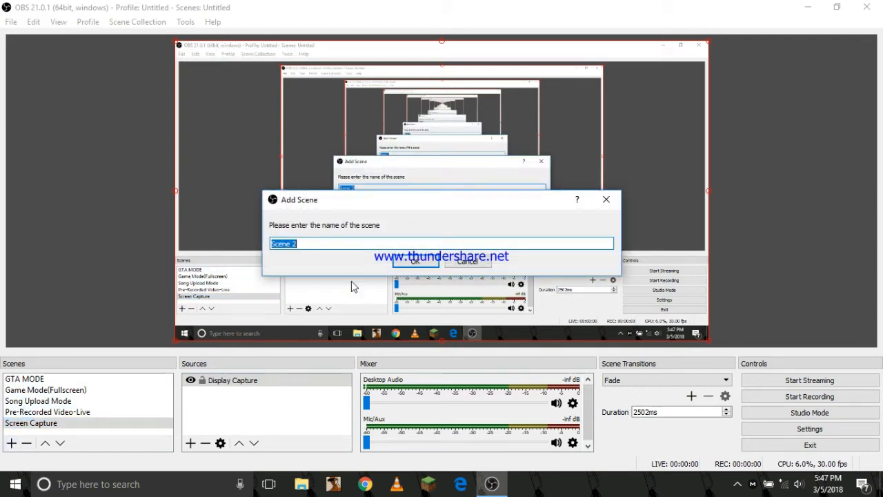
{"action": "key", "text": "BackSpace"}
{"action": "type", "text": "tes"}
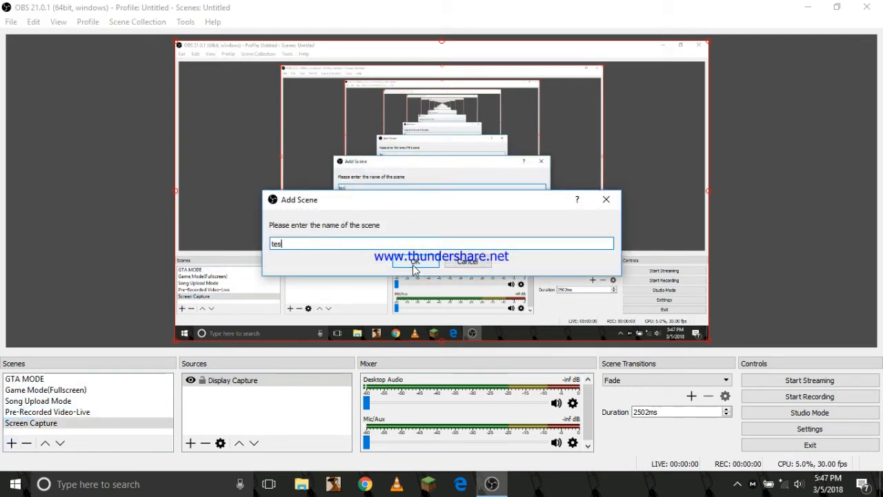
{"action": "type", "text": "t"}
{"action": "left_click", "coordinate": [415, 263]}
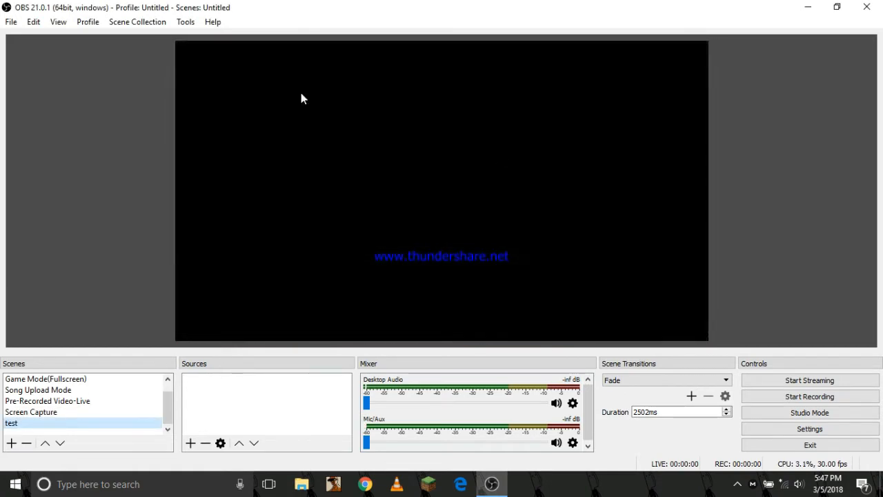
Step: Add a new Display Capture source to the test scene, using Display 0 with cursor capture enabled
{"action": "left_click", "coordinate": [198, 386]}
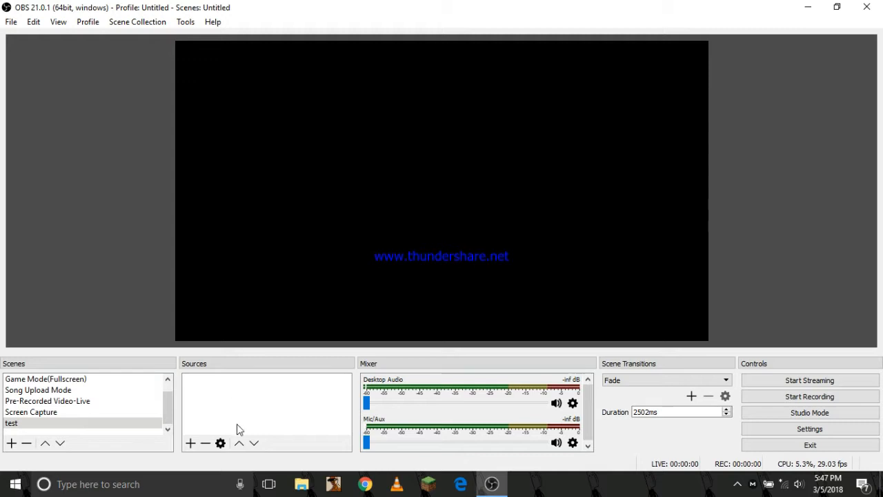
{"action": "left_click", "coordinate": [191, 443]}
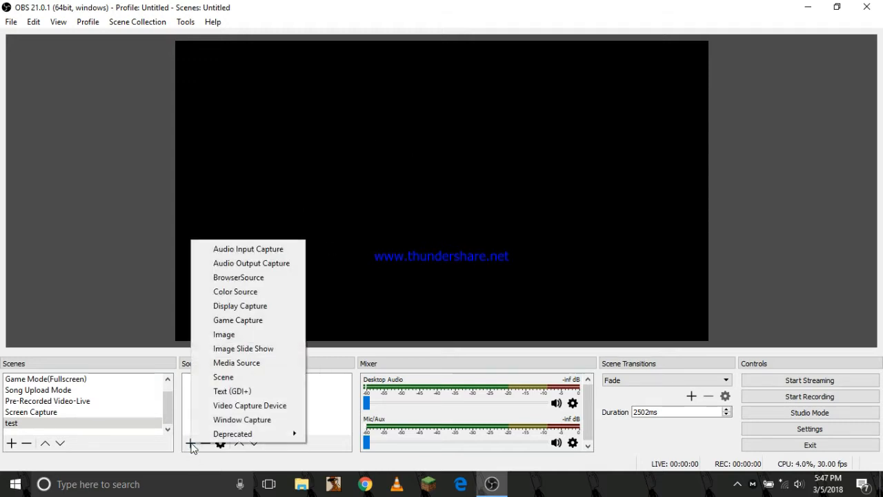
{"action": "left_click", "coordinate": [247, 305]}
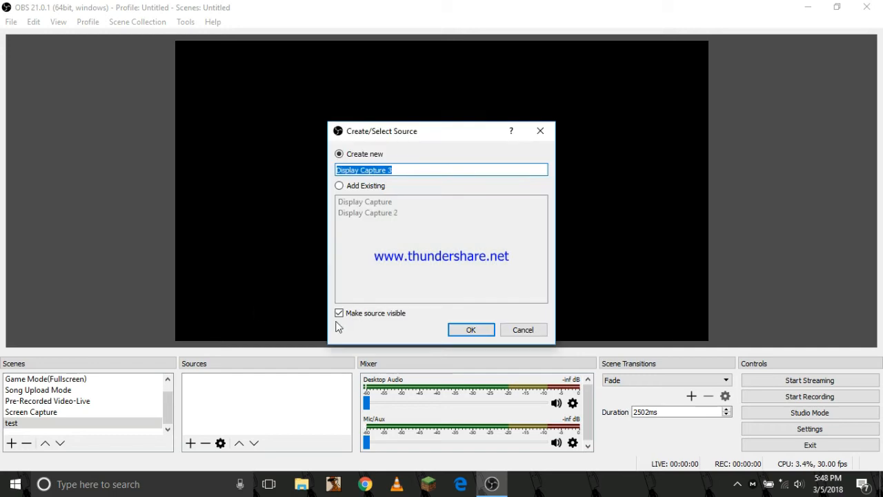
{"action": "left_click", "coordinate": [472, 329]}
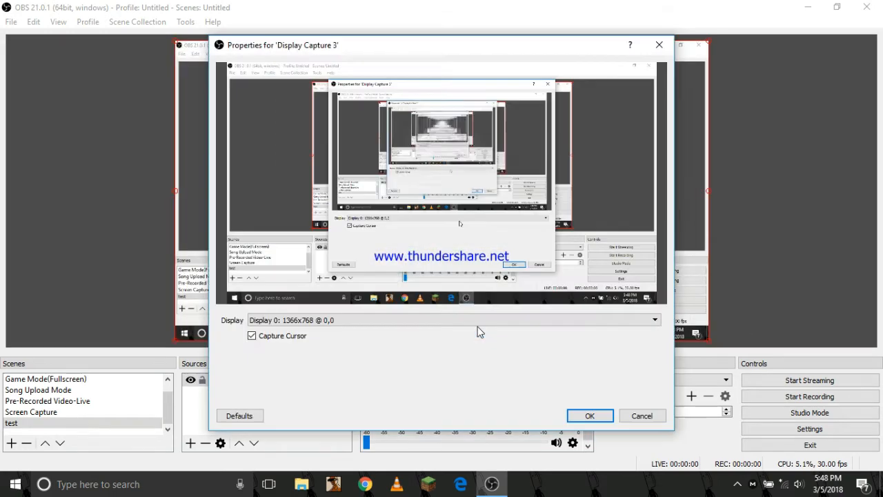
{"action": "left_click", "coordinate": [588, 416]}
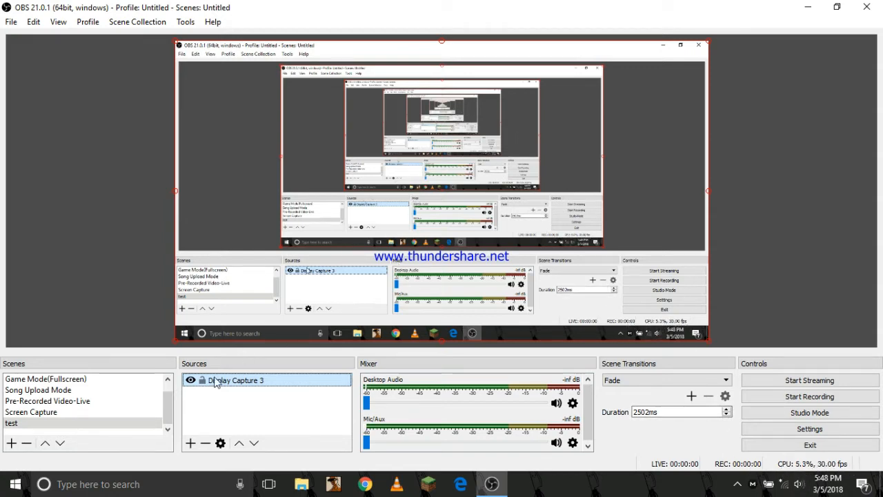
{"action": "left_click", "coordinate": [244, 407]}
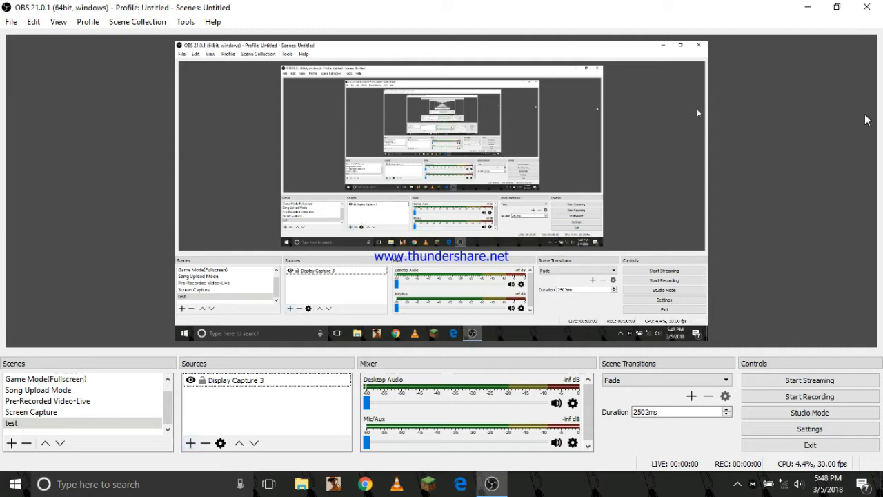
{"action": "left_click", "coordinate": [685, 278]}
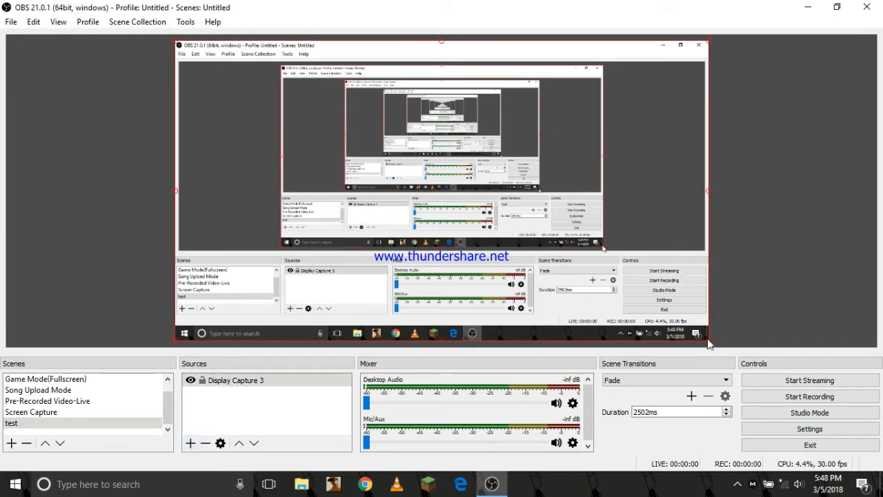
{"action": "mouse_move", "coordinate": [699, 335]}
{"action": "left_mouse_down"}
{"action": "mouse_move", "coordinate": [648, 285]}
{"action": "mouse_move", "coordinate": [435, 143]}
{"action": "mouse_move", "coordinate": [582, 256]}
{"action": "mouse_move", "coordinate": [687, 310]}
{"action": "mouse_move", "coordinate": [707, 330]}
{"action": "left_mouse_up"}
{"action": "left_click", "coordinate": [281, 430]}
Step: Add a new Video Capture Device source that uses DroidCam Source 3 to the test scene
{"action": "left_click", "coordinate": [191, 442]}
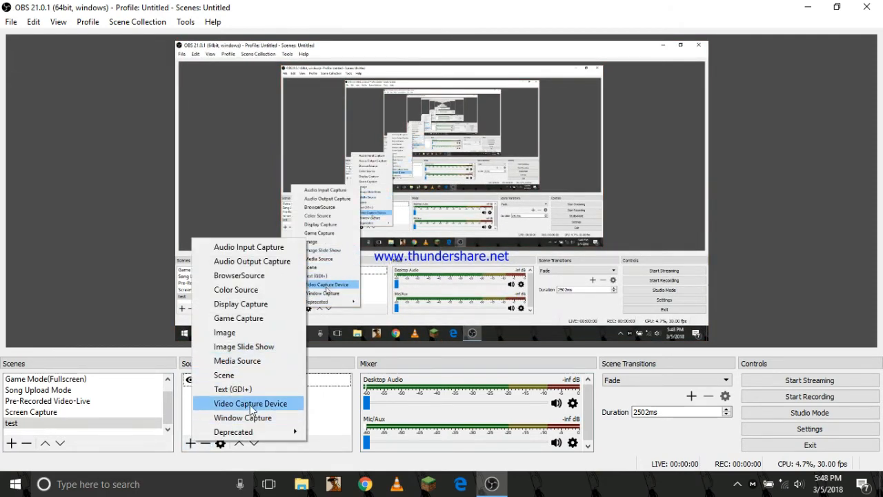
{"action": "left_click", "coordinate": [251, 408]}
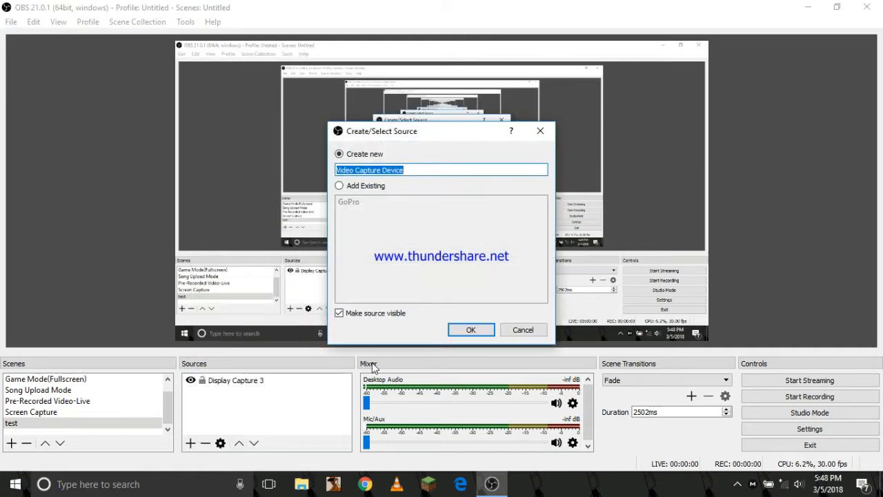
{"action": "left_click", "coordinate": [459, 333]}
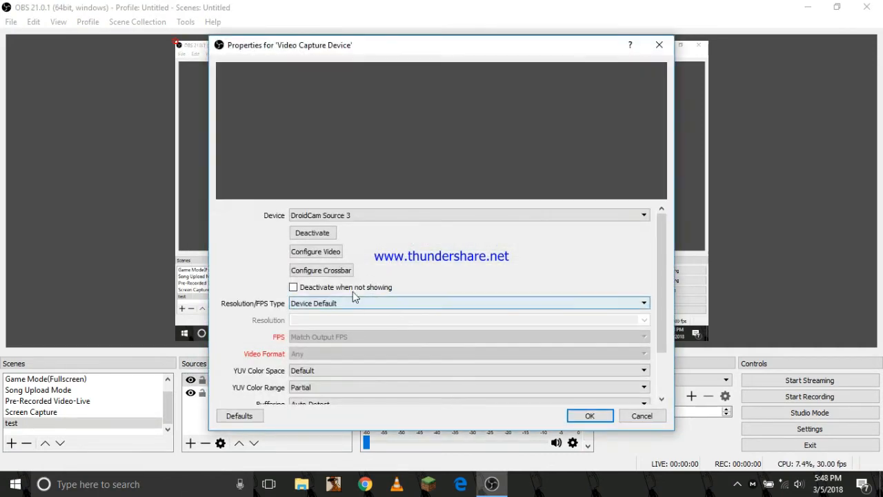
{"action": "left_click", "coordinate": [344, 215]}
{"action": "left_click", "coordinate": [340, 226]}
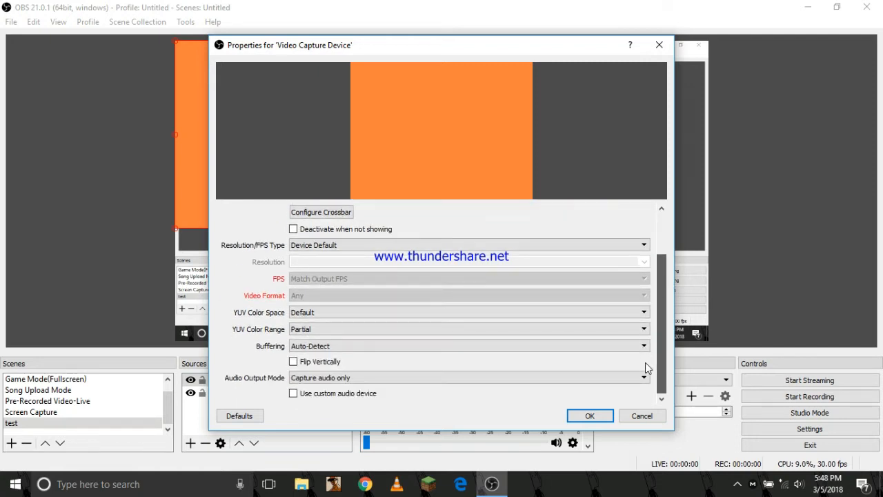
{"action": "left_click", "coordinate": [612, 417]}
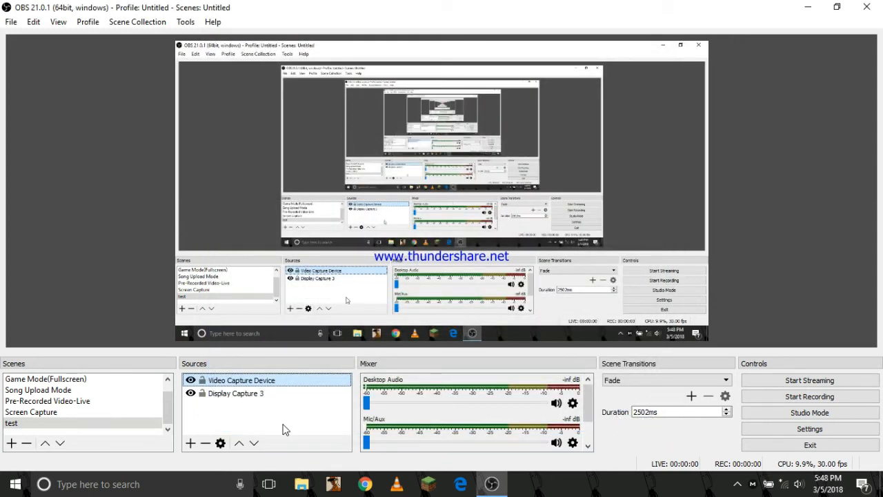
Step: Remove the Video Capture Device source from the test scene
{"action": "right_click", "coordinate": [237, 384]}
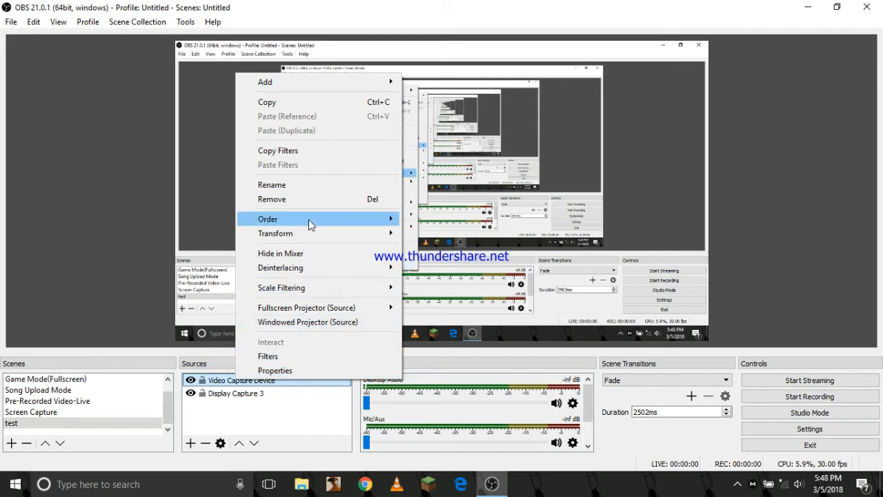
{"action": "left_click", "coordinate": [296, 199]}
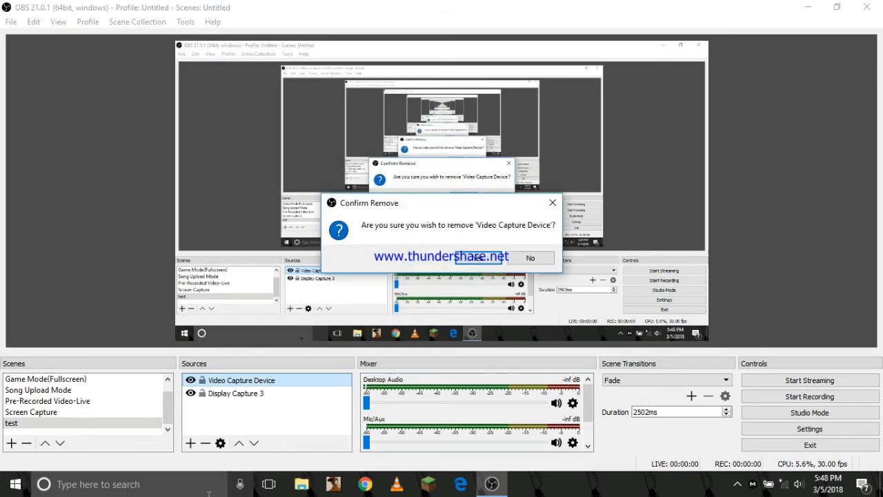
{"action": "left_click", "coordinate": [478, 258]}
Step: Create a Video Capture Device source in the test scene again with its default properties
{"action": "left_click", "coordinate": [191, 443]}
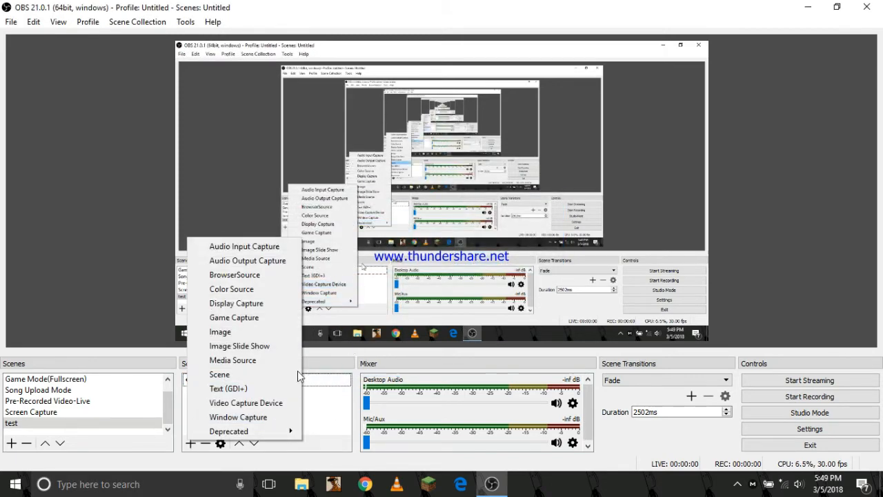
{"action": "left_click", "coordinate": [261, 403]}
{"action": "left_click", "coordinate": [462, 331]}
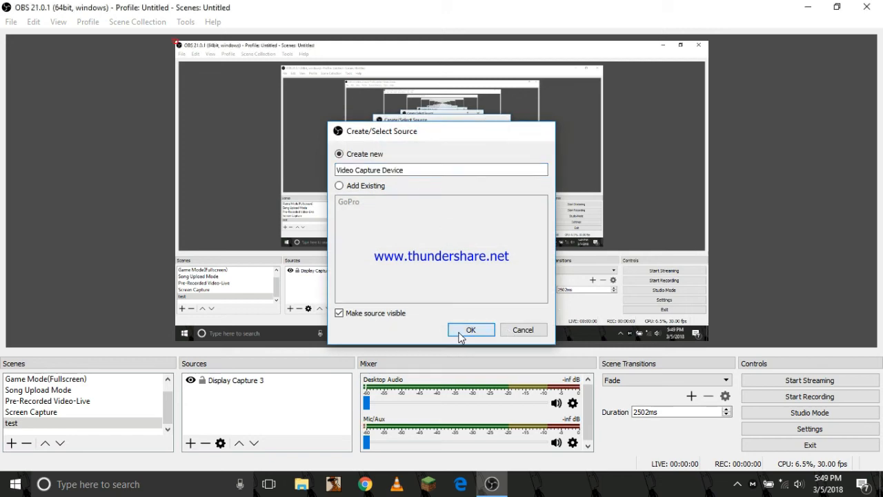
{"action": "left_click", "coordinate": [601, 416]}
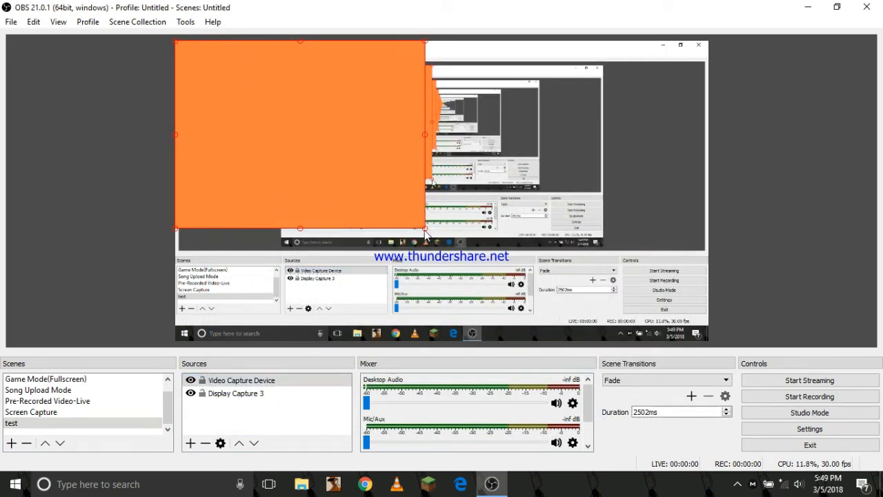
Step: Shrink the orange camera image and place it in the upper-right corner of the preview canvas
{"action": "left_click_drag", "start_coordinate": [424, 230], "coordinate": [372, 188]}
{"action": "left_click_drag", "start_coordinate": [250, 111], "coordinate": [602, 137]}
{"action": "left_click_drag", "start_coordinate": [554, 156], "coordinate": [490, 198]}
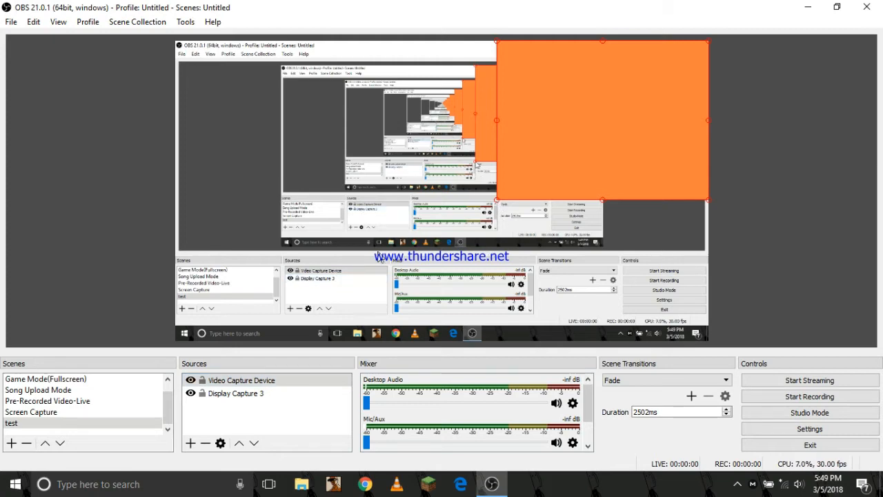
{"action": "left_click_drag", "start_coordinate": [498, 202], "coordinate": [672, 153]}
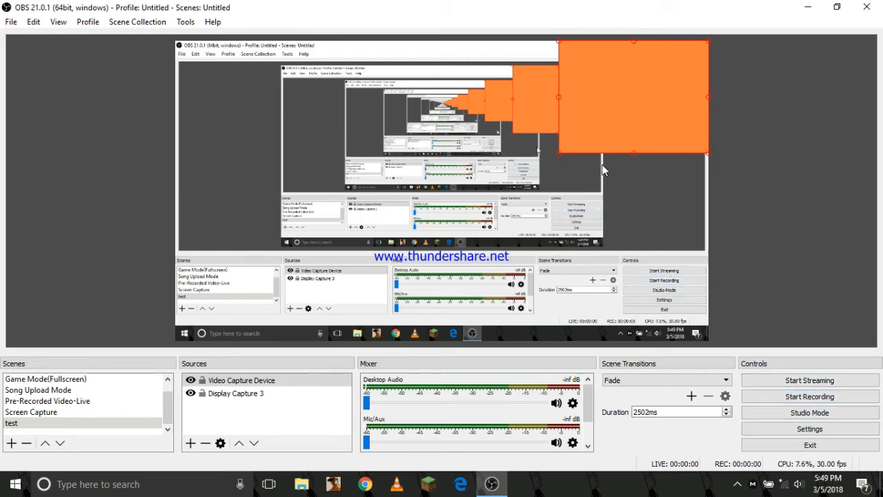
{"action": "left_click", "coordinate": [269, 419]}
{"action": "left_click", "coordinate": [227, 395]}
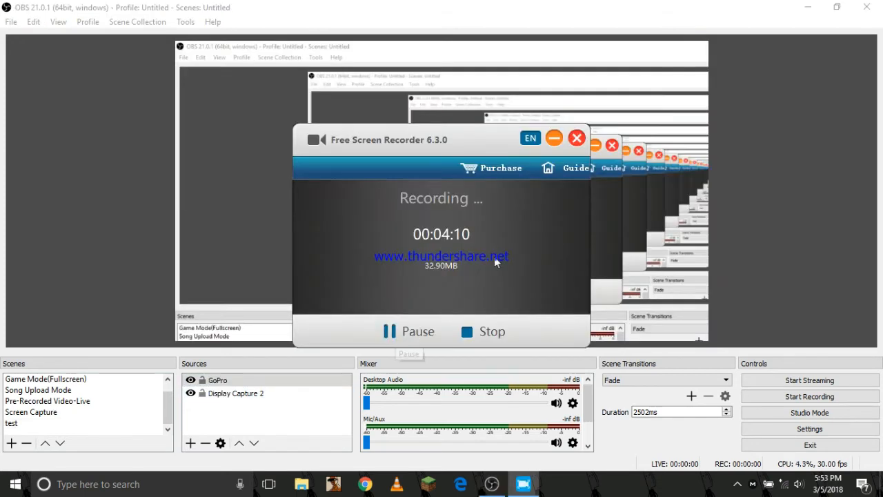
Step: Minimize the Free Screen Recorder window and switch to the test scene
{"action": "left_click", "coordinate": [554, 137]}
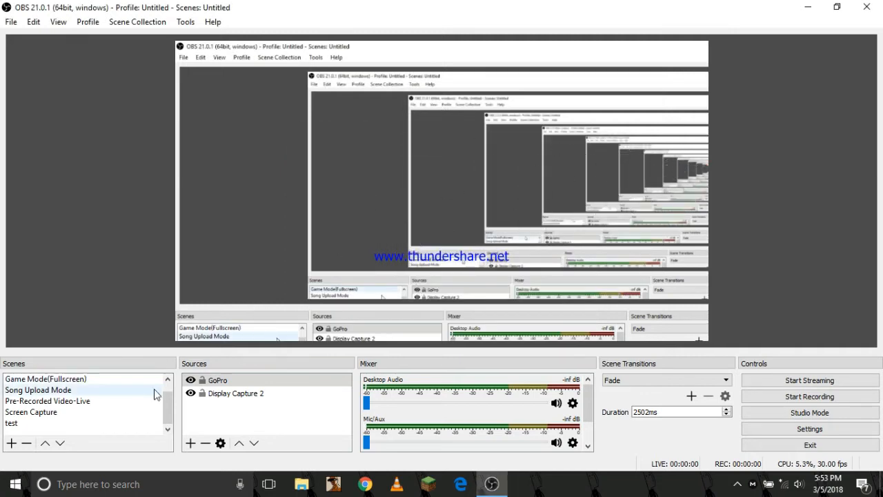
{"action": "left_click", "coordinate": [55, 424]}
Step: Examine the source types that can be added to the test scene and the options available for the scene itself
{"action": "right_click", "coordinate": [245, 391]}
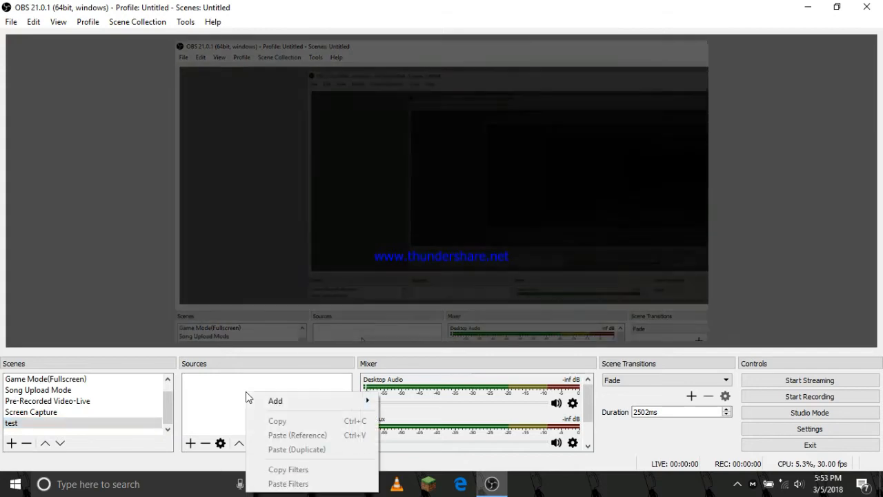
{"action": "mouse_move", "coordinate": [276, 400]}
{"action": "left_click", "coordinate": [238, 433]}
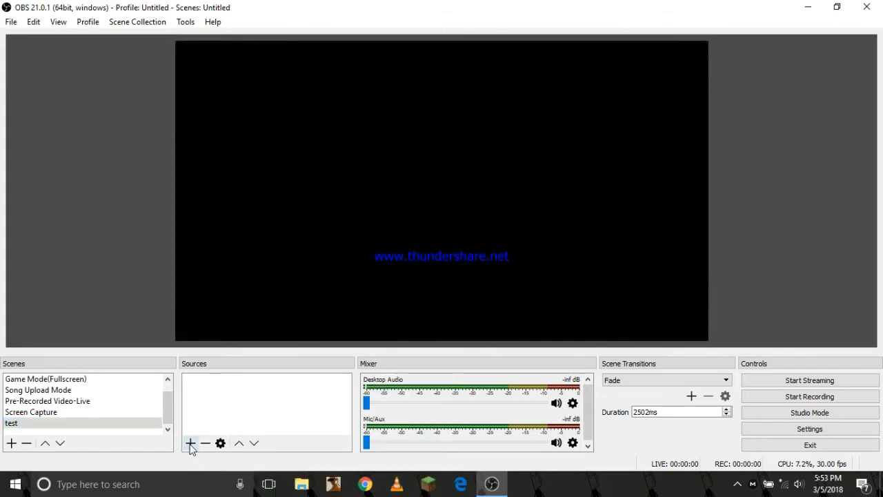
{"action": "left_click", "coordinate": [190, 443]}
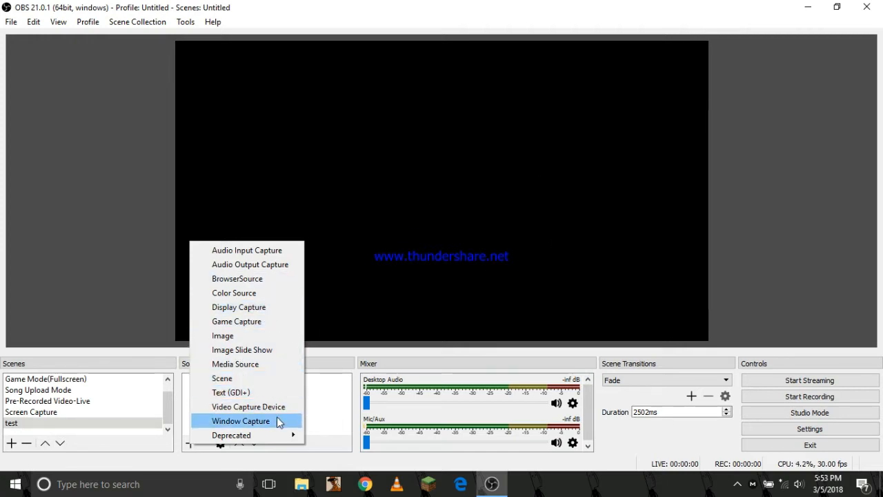
{"action": "mouse_move", "coordinate": [287, 433]}
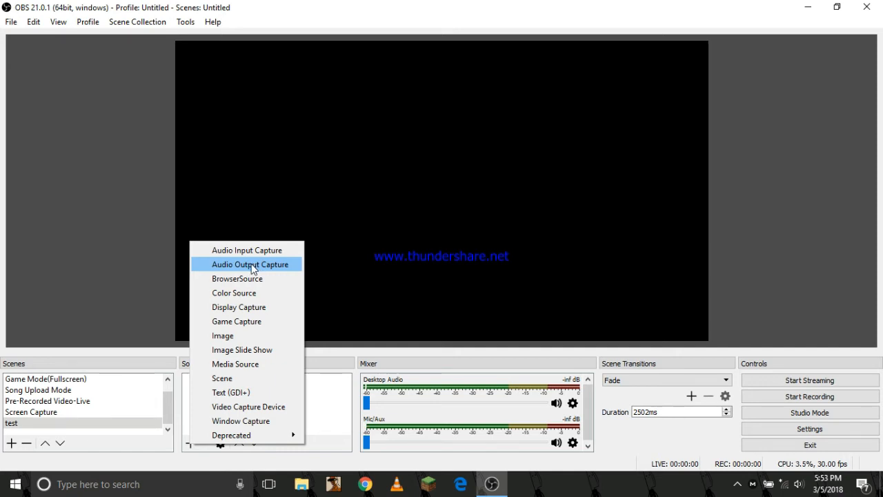
{"action": "left_click", "coordinate": [318, 394]}
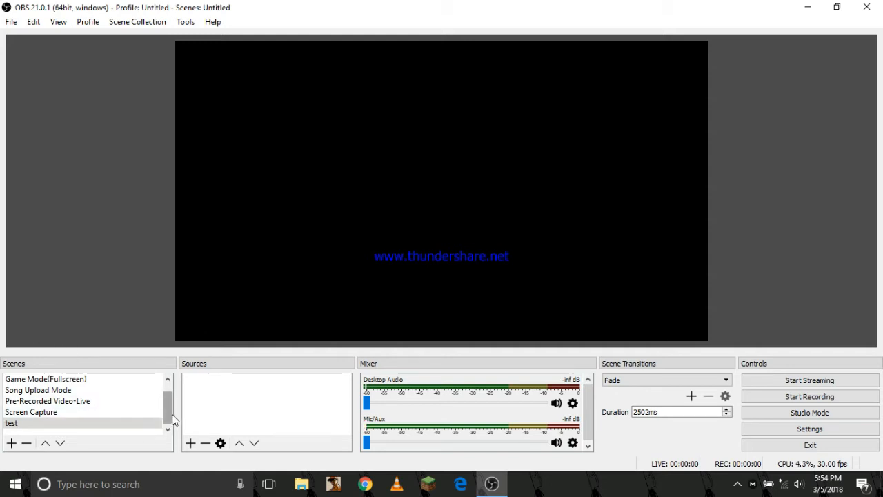
{"action": "right_click", "coordinate": [101, 424]}
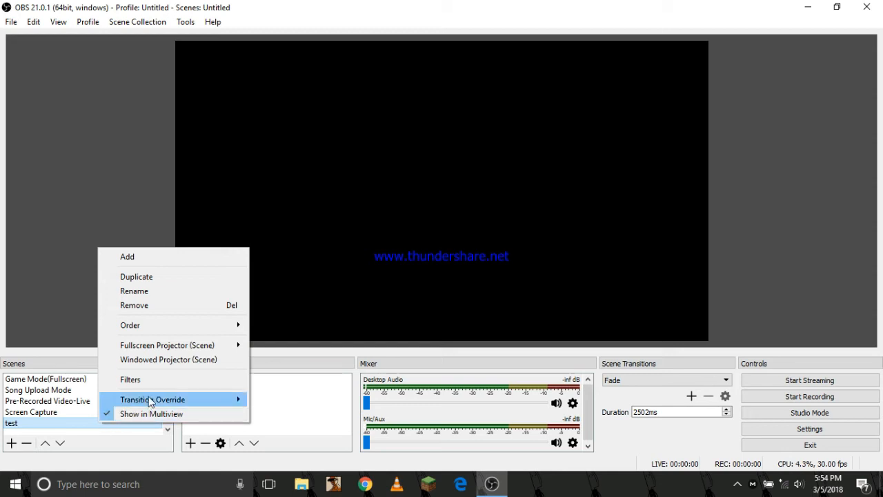
{"action": "left_click", "coordinate": [314, 387]}
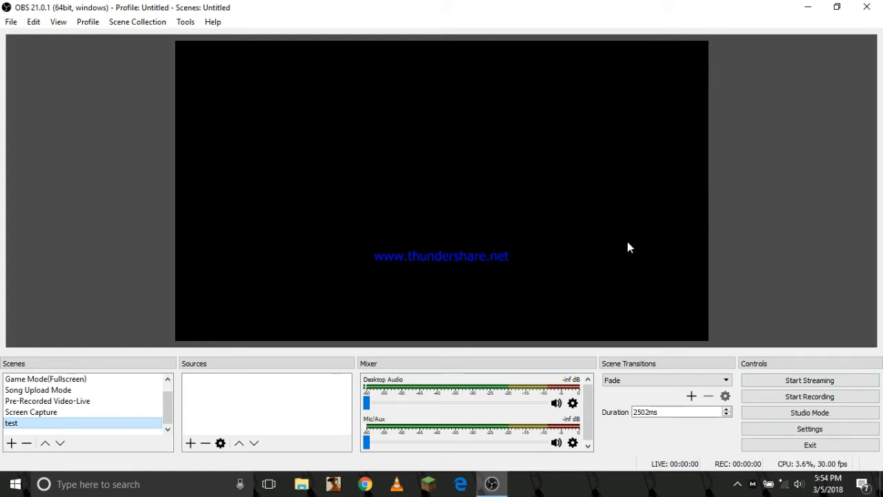
Step: Switch to the Screen Capture scene and review the General and Stream sections of the program settings
{"action": "left_click", "coordinate": [76, 413]}
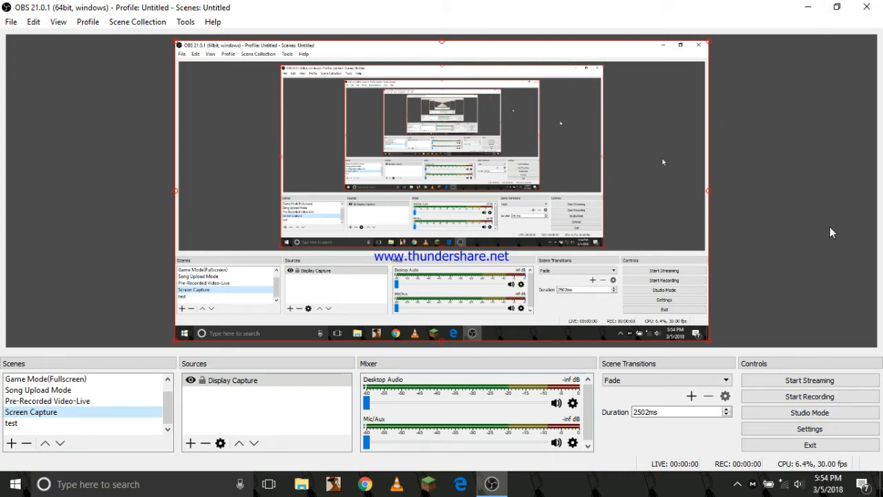
{"action": "left_click", "coordinate": [787, 427]}
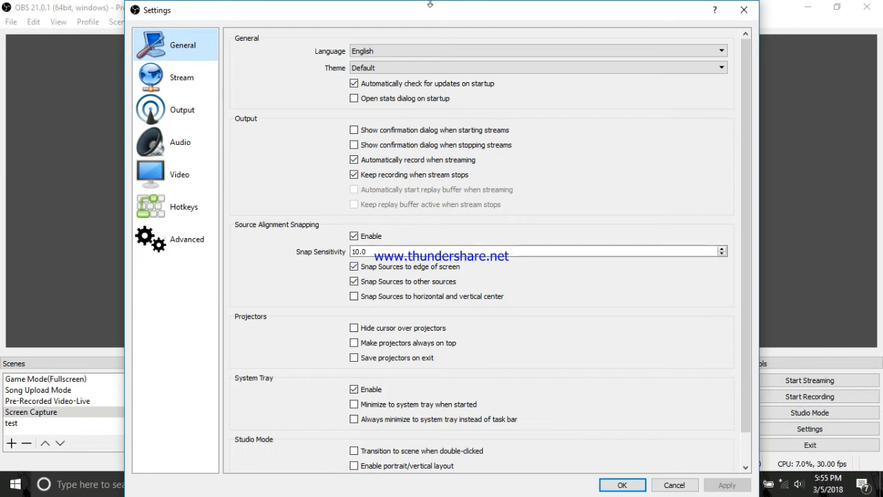
{"action": "left_click_drag", "start_coordinate": [429, 4], "coordinate": [429, 34]}
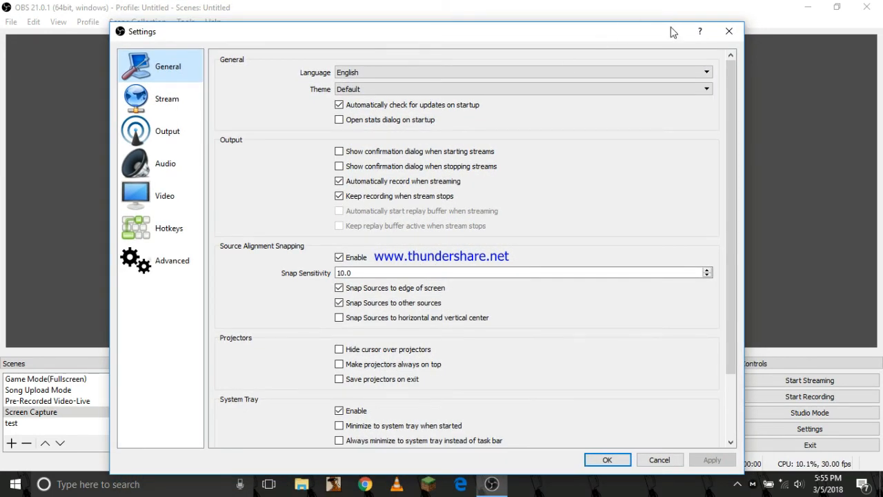
{"action": "left_click_drag", "start_coordinate": [671, 27], "coordinate": [644, 24]}
{"action": "left_click_drag", "start_coordinate": [729, 161], "coordinate": [723, 222]}
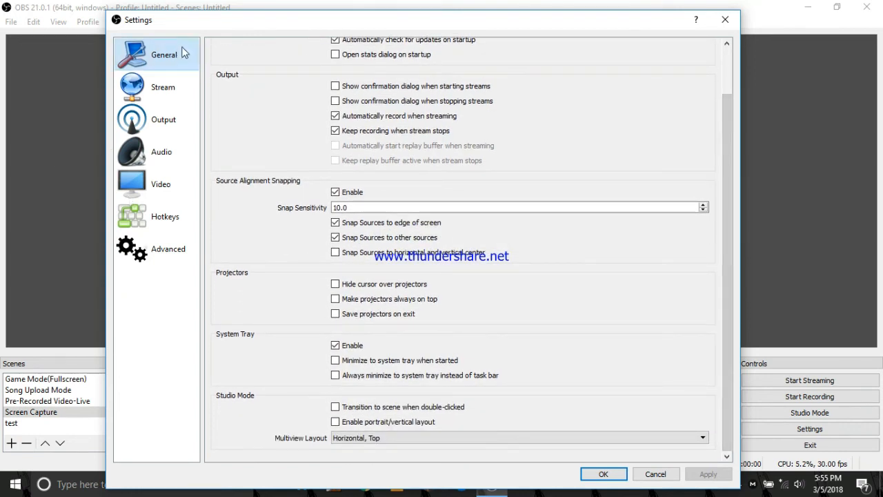
{"action": "left_click", "coordinate": [183, 74]}
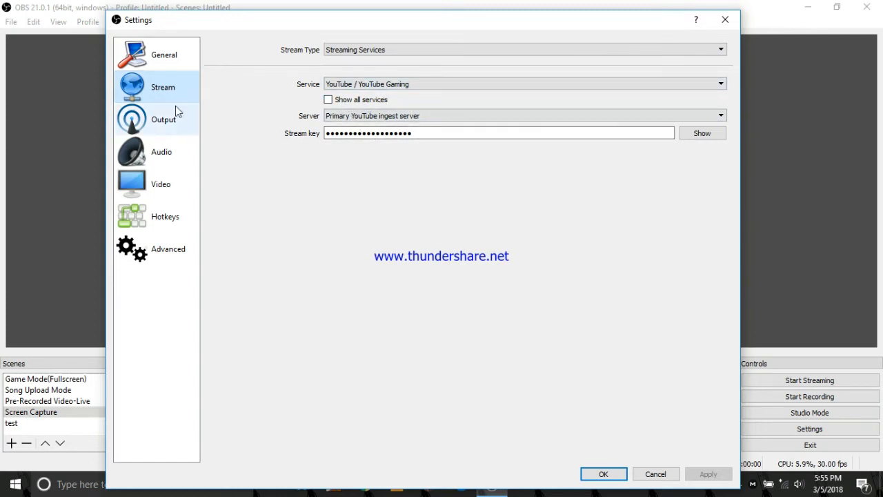
Step: Set the output mode to Advanced in the output settings and review the audio device settings
{"action": "left_click", "coordinate": [165, 127]}
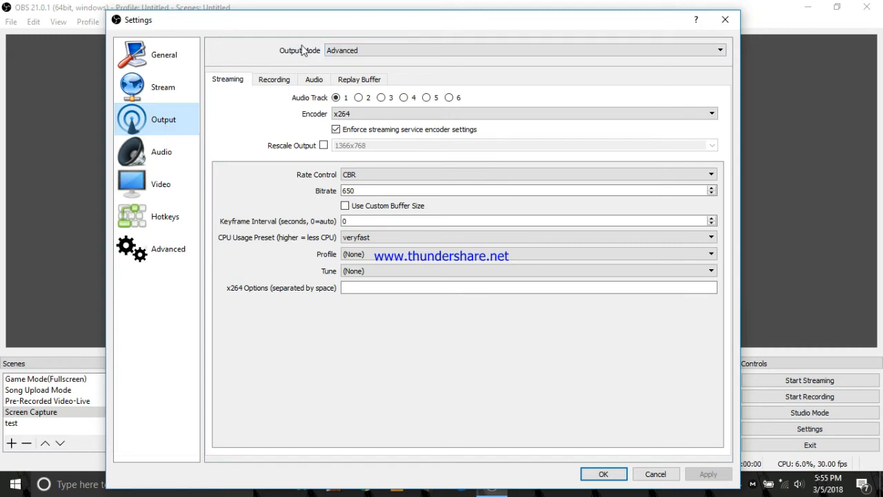
{"action": "left_click", "coordinate": [341, 51]}
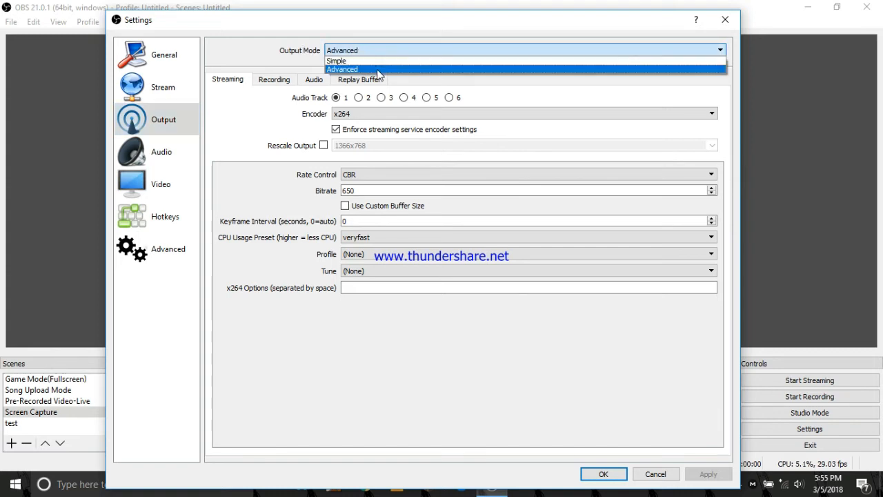
{"action": "left_click", "coordinate": [377, 70]}
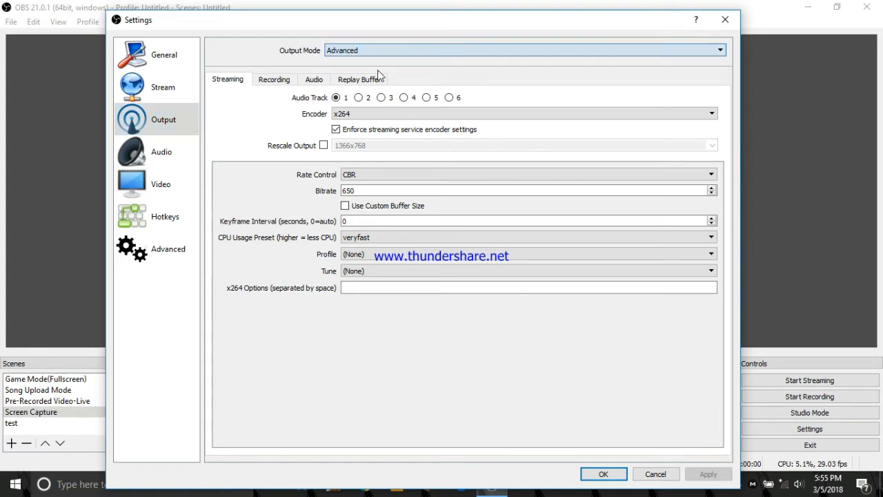
{"action": "left_click", "coordinate": [347, 54]}
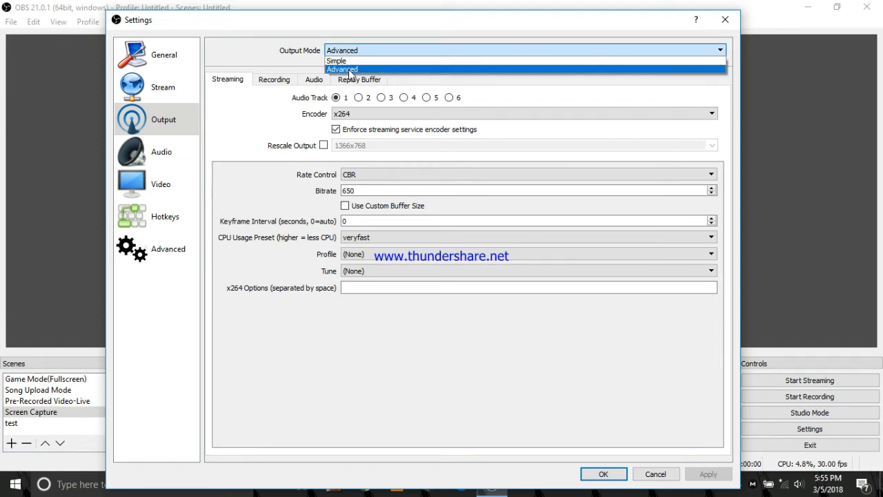
{"action": "left_click", "coordinate": [287, 63]}
{"action": "left_click", "coordinate": [175, 156]}
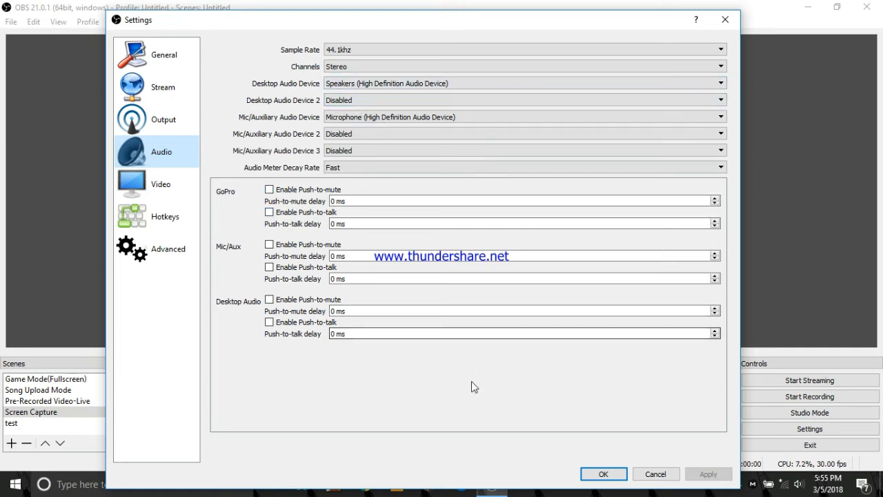
{"action": "left_click_drag", "start_coordinate": [497, 21], "coordinate": [475, 42]}
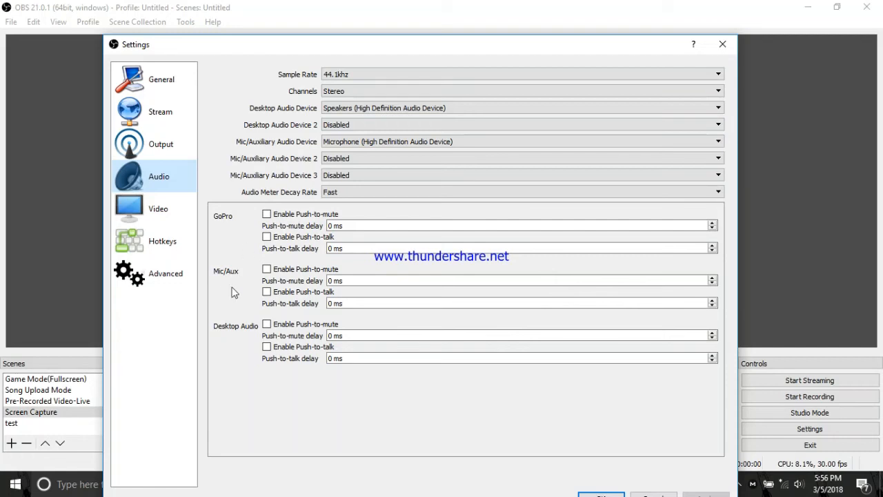
Step: Try 60 and 30 as the common FPS value in the video settings
{"action": "left_click", "coordinate": [172, 208]}
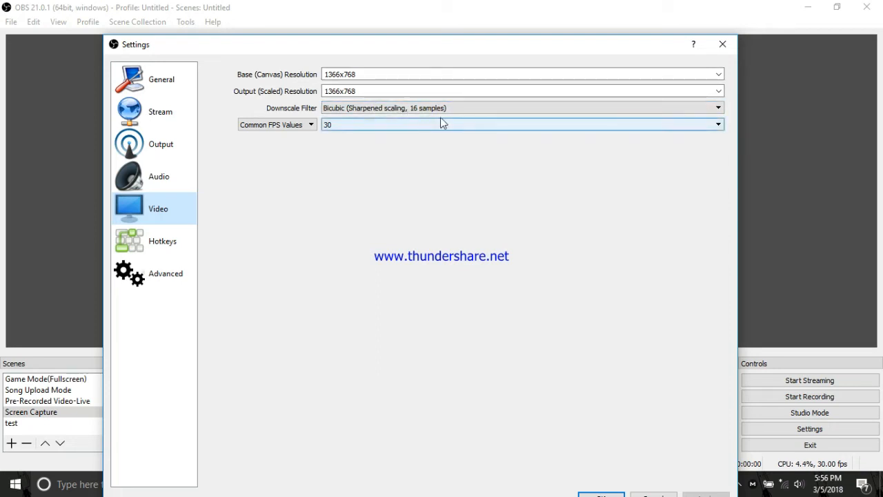
{"action": "left_click", "coordinate": [284, 125]}
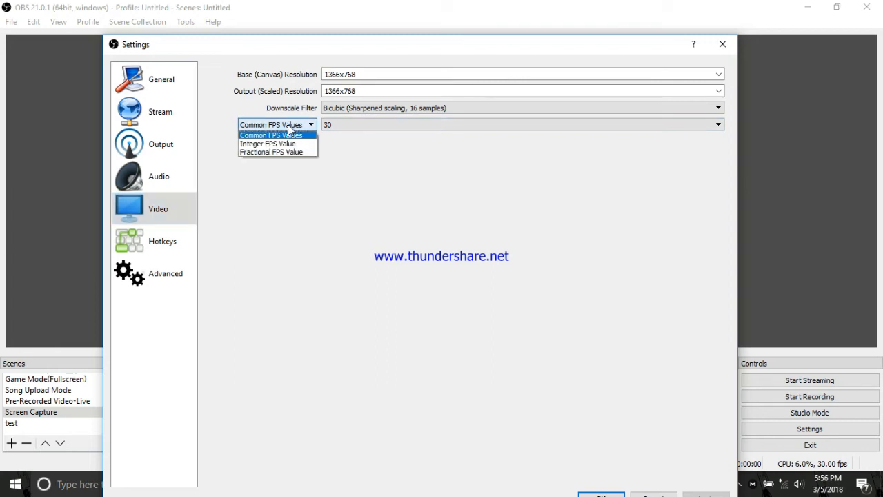
{"action": "left_click", "coordinate": [293, 134]}
{"action": "left_click", "coordinate": [369, 126]}
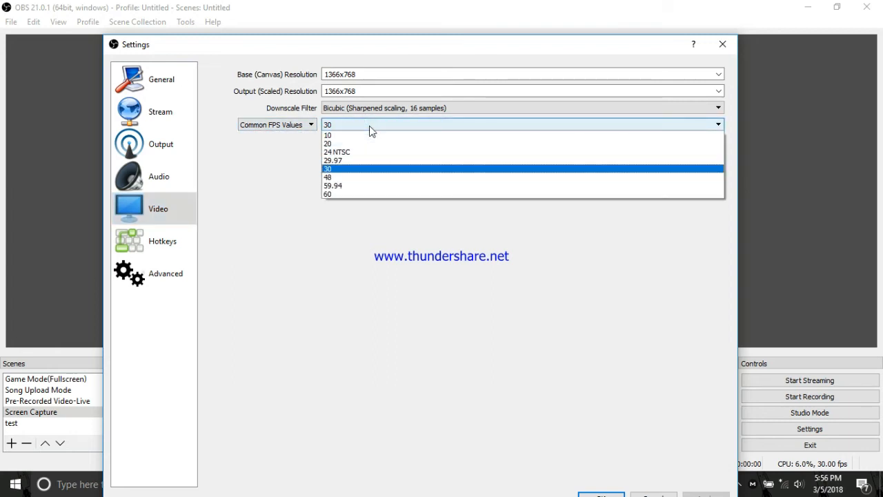
{"action": "left_click", "coordinate": [386, 195]}
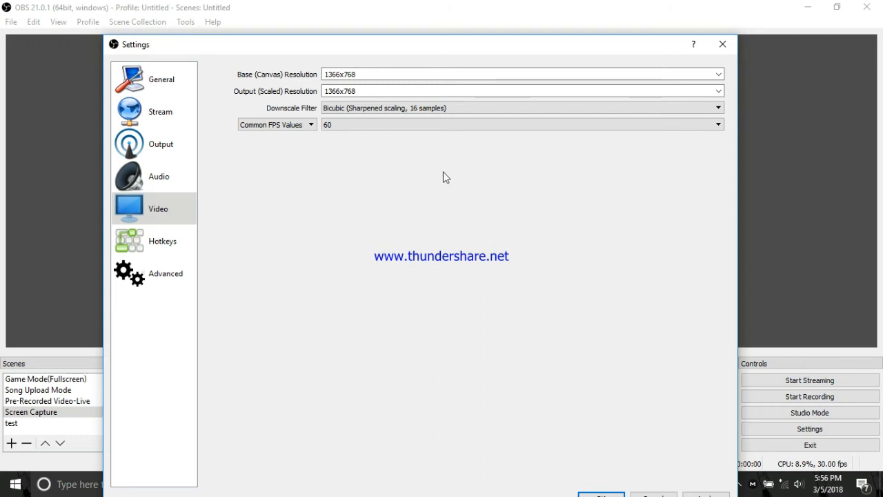
{"action": "left_click", "coordinate": [492, 127]}
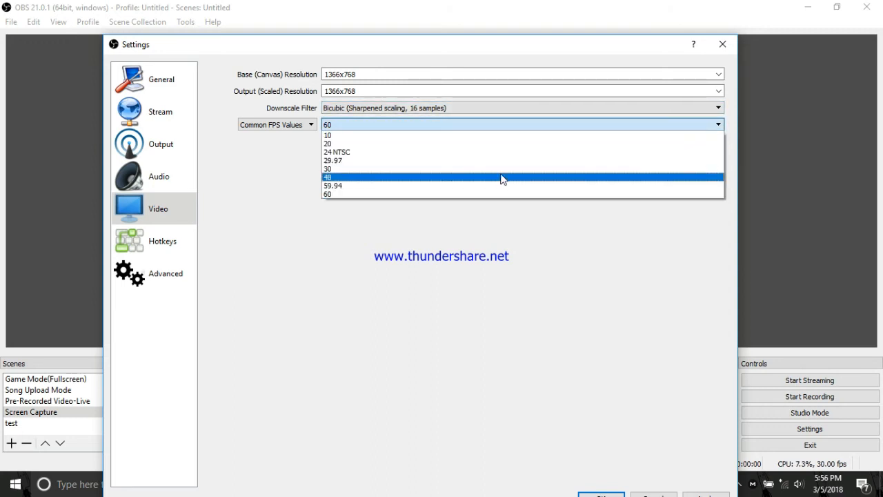
{"action": "left_click", "coordinate": [501, 169]}
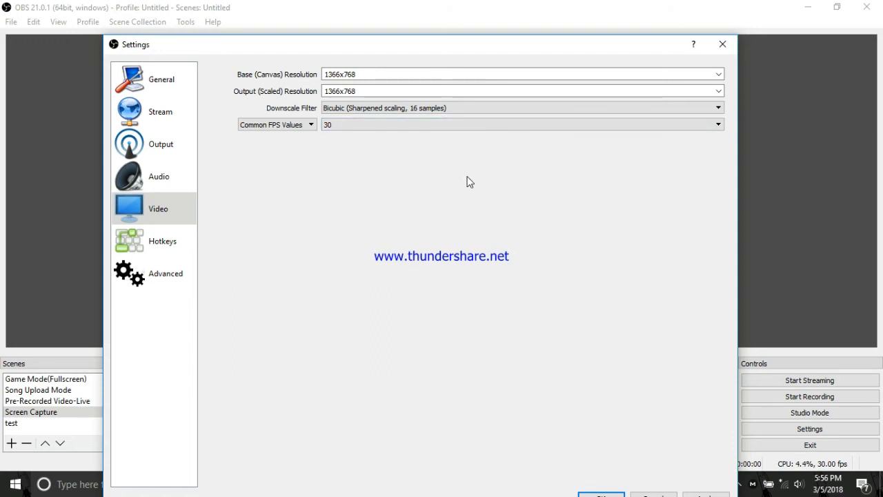
{"action": "left_click", "coordinate": [436, 126]}
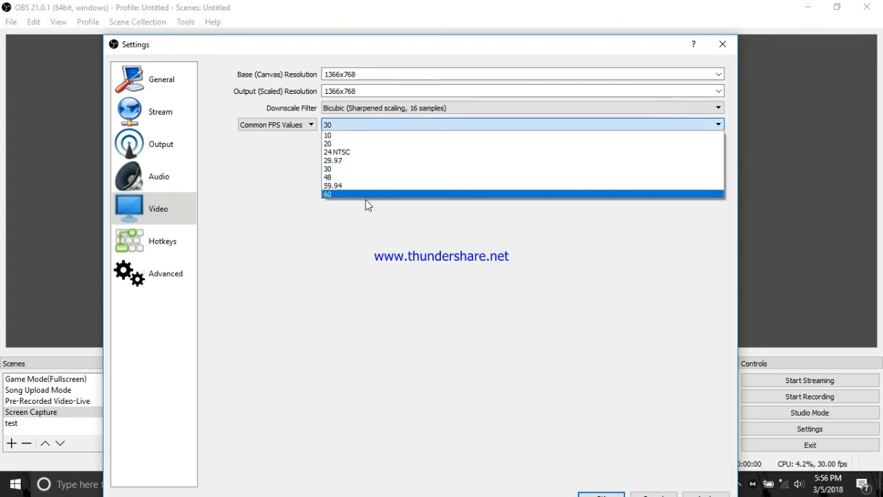
{"action": "left_click", "coordinate": [367, 195]}
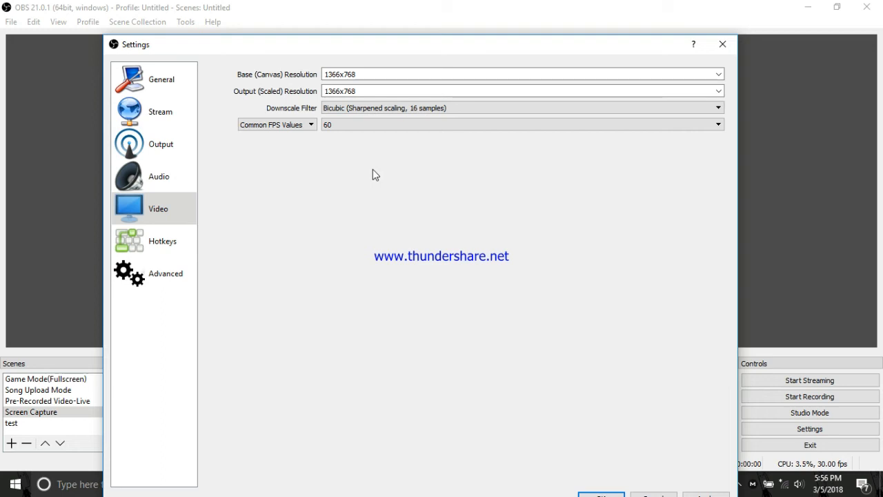
{"action": "left_click", "coordinate": [347, 128]}
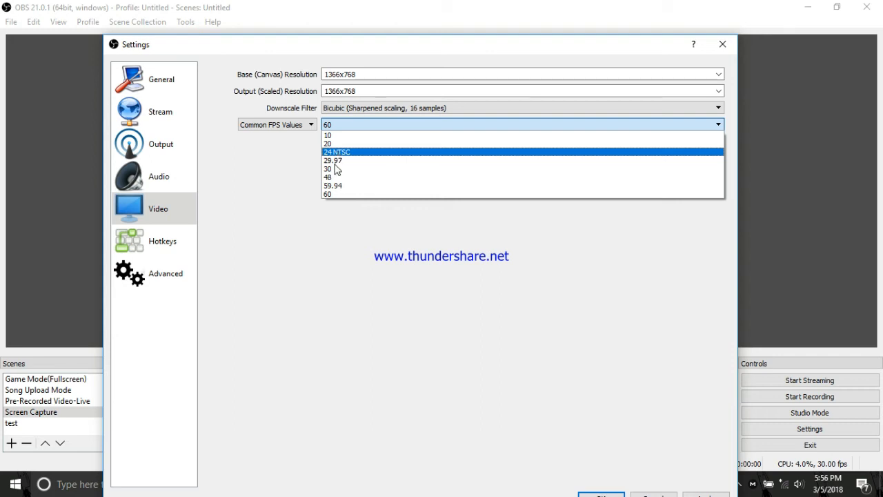
{"action": "left_click", "coordinate": [292, 228]}
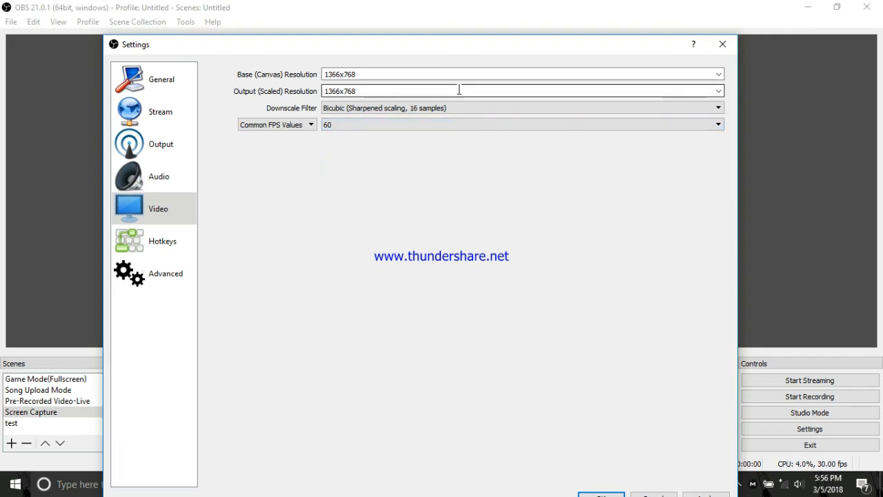
Step: Set the common FPS value to 30 in the video settings
{"action": "left_click", "coordinate": [464, 124]}
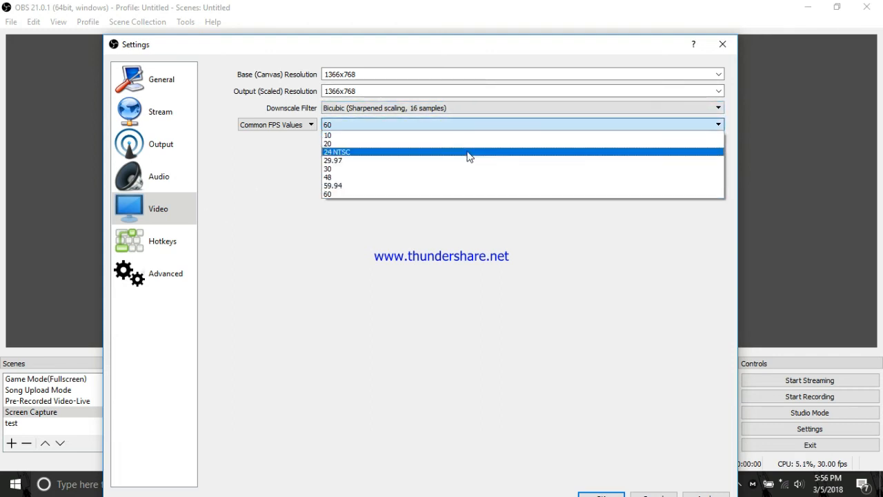
{"action": "left_click", "coordinate": [488, 169]}
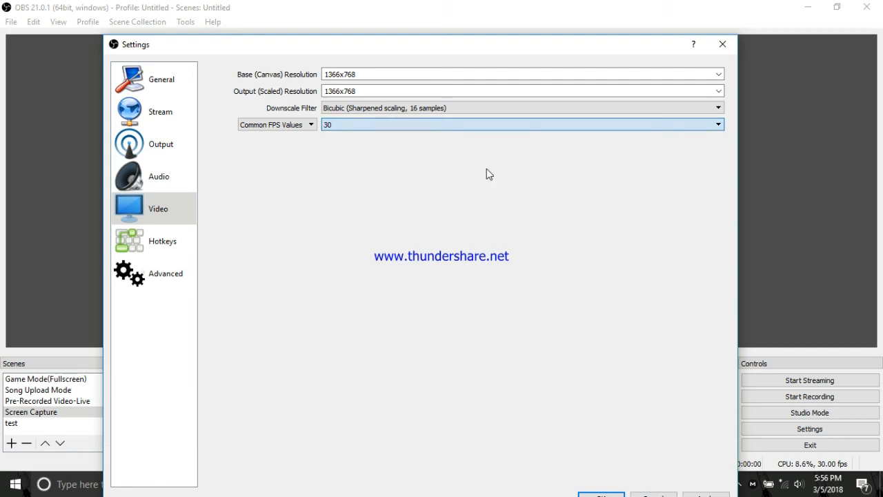
Step: Review the streaming and recording hotkeys and set the process priority to High in the advanced settings
{"action": "left_click", "coordinate": [171, 246]}
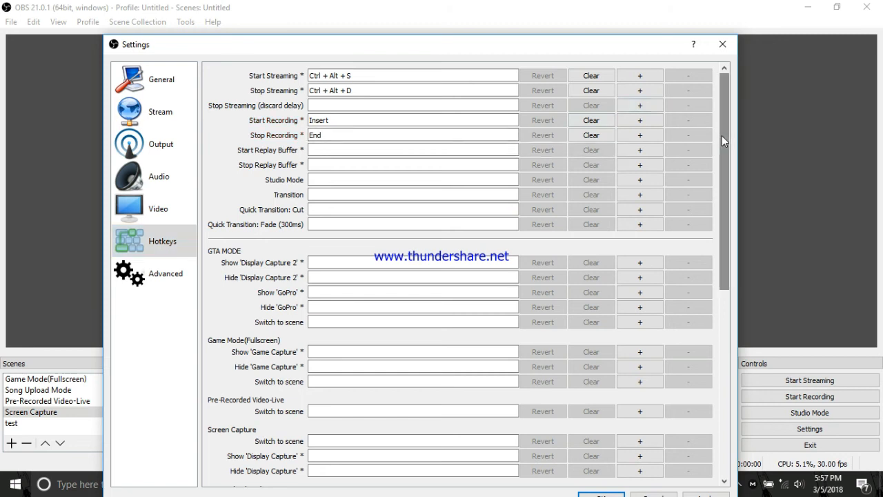
{"action": "left_click_drag", "start_coordinate": [721, 135], "coordinate": [722, 138]}
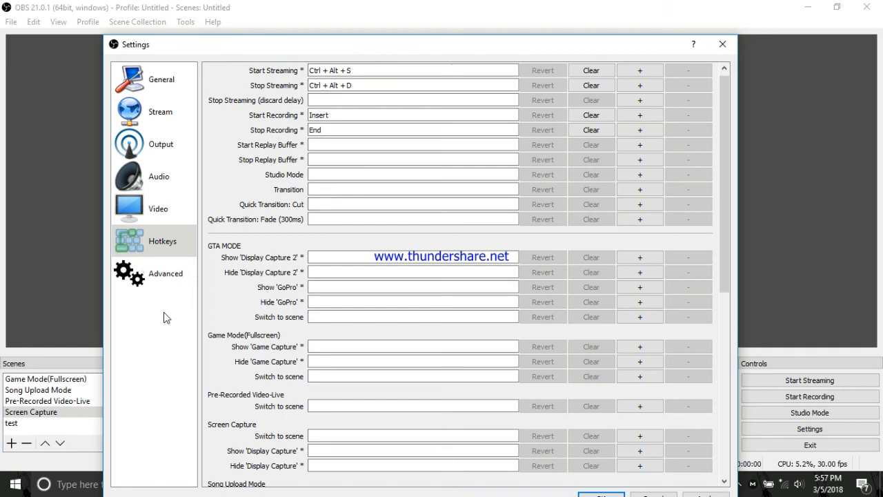
{"action": "left_click", "coordinate": [169, 275]}
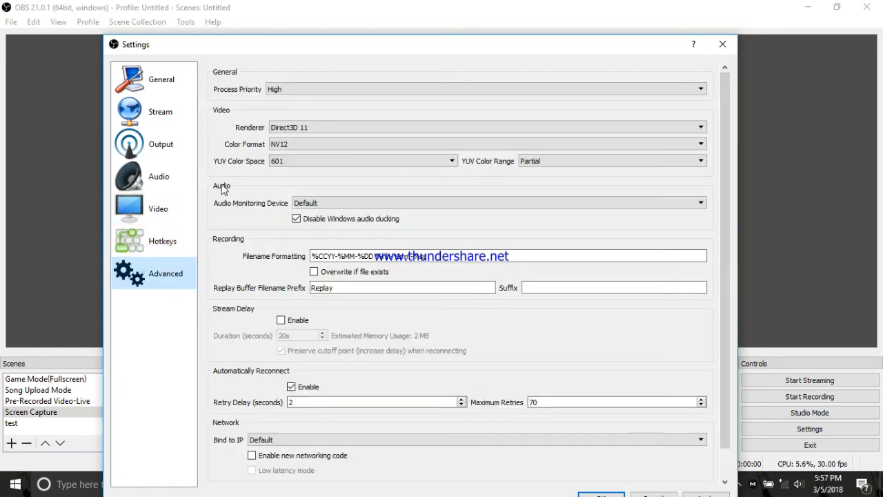
{"action": "left_click", "coordinate": [482, 88]}
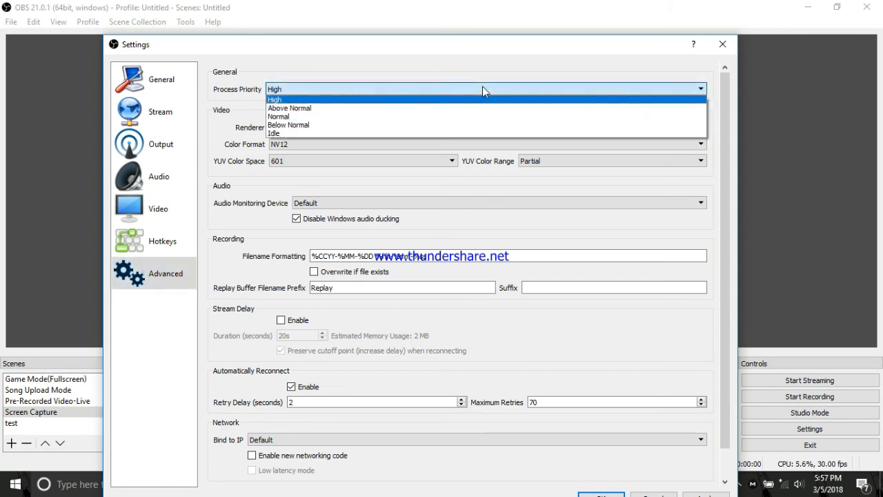
{"action": "left_click", "coordinate": [485, 101]}
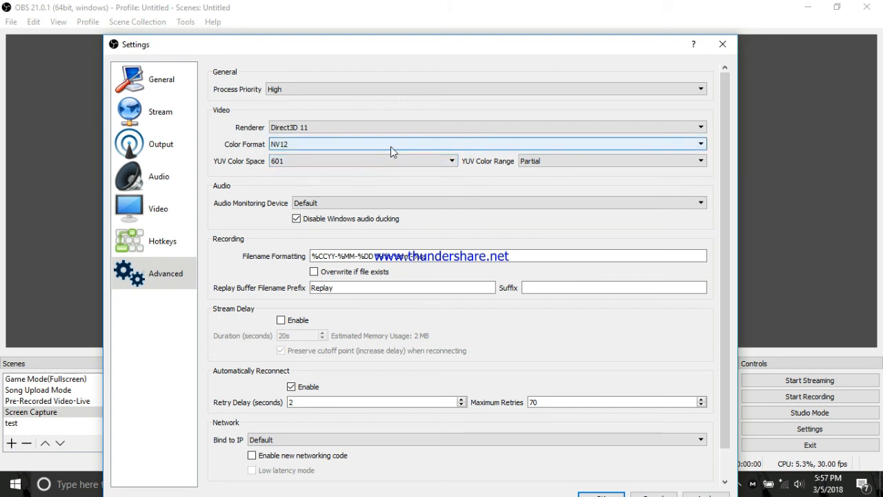
Step: Review the video renderer options and the remaining advanced settings, and close the settings window
{"action": "left_click", "coordinate": [366, 130]}
{"action": "left_click", "coordinate": [368, 128]}
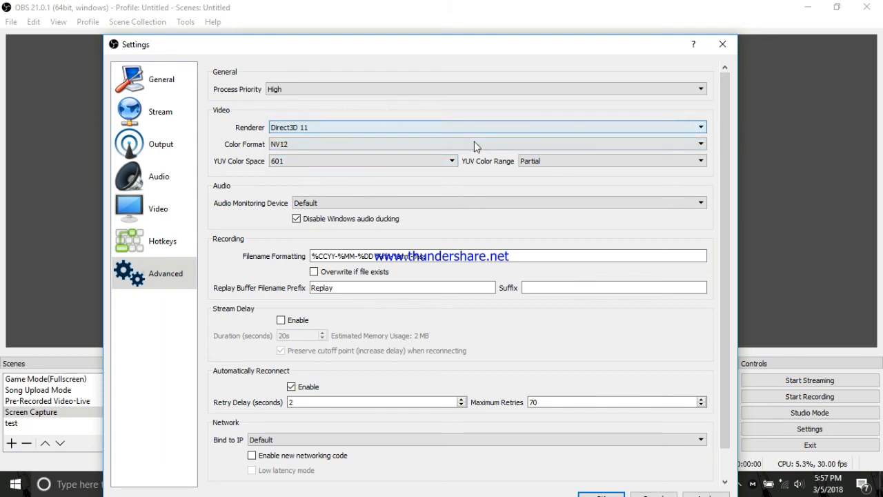
{"action": "left_click_drag", "start_coordinate": [721, 98], "coordinate": [700, 145]}
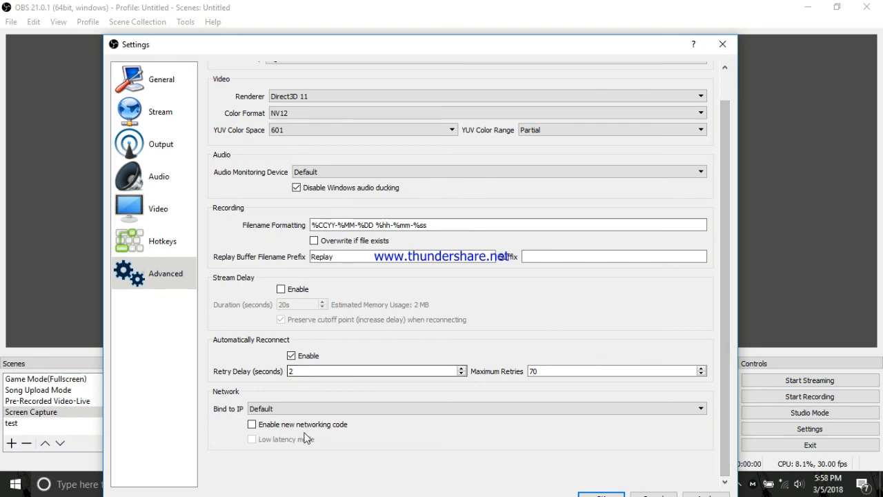
{"action": "left_click", "coordinate": [723, 44]}
{"action": "left_click", "coordinate": [417, 300]}
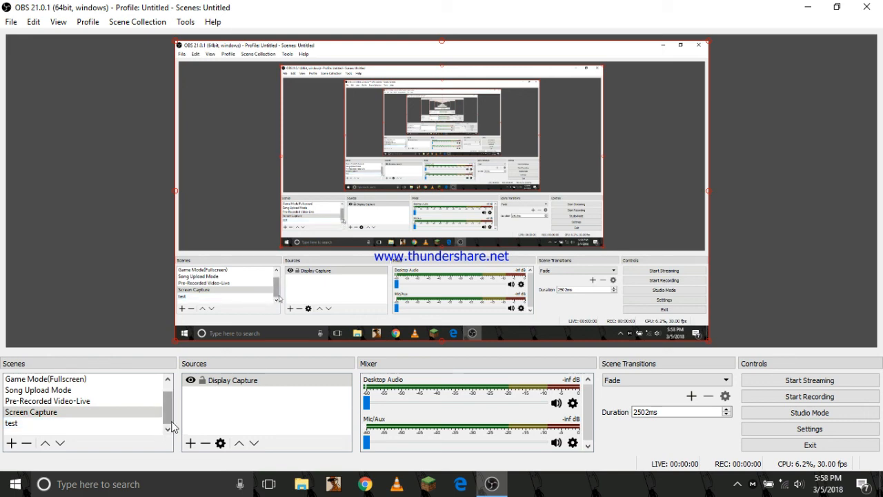
{"action": "scroll", "coordinate": [170, 422], "scroll_direction": "up", "scroll_amount": 1}
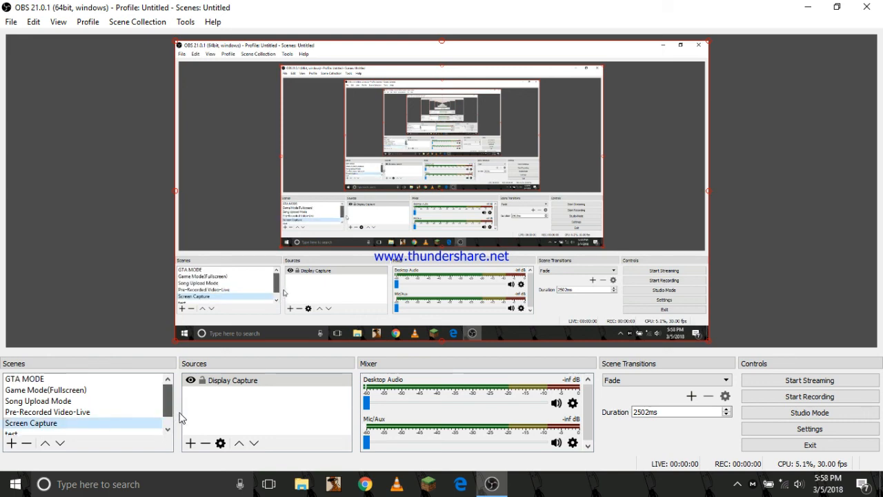
{"action": "scroll", "coordinate": [168, 424], "scroll_direction": "down", "scroll_amount": 1}
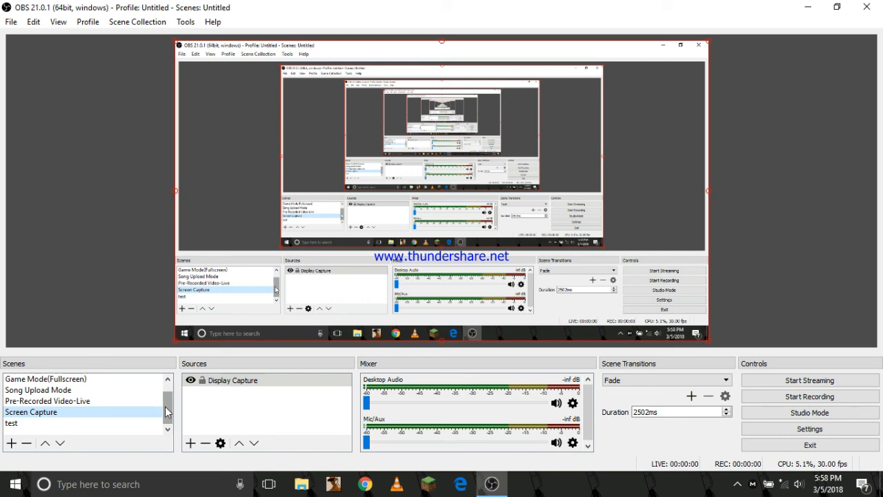
Step: Show the main window of Free Screen Recorder and move it aside from the middle of the OBS preview
{"action": "left_click", "coordinate": [737, 484]}
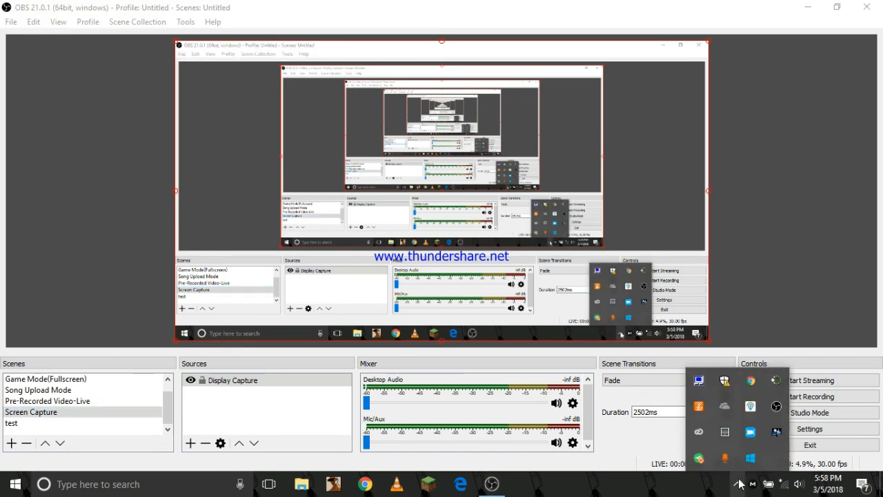
{"action": "right_click", "coordinate": [749, 440]}
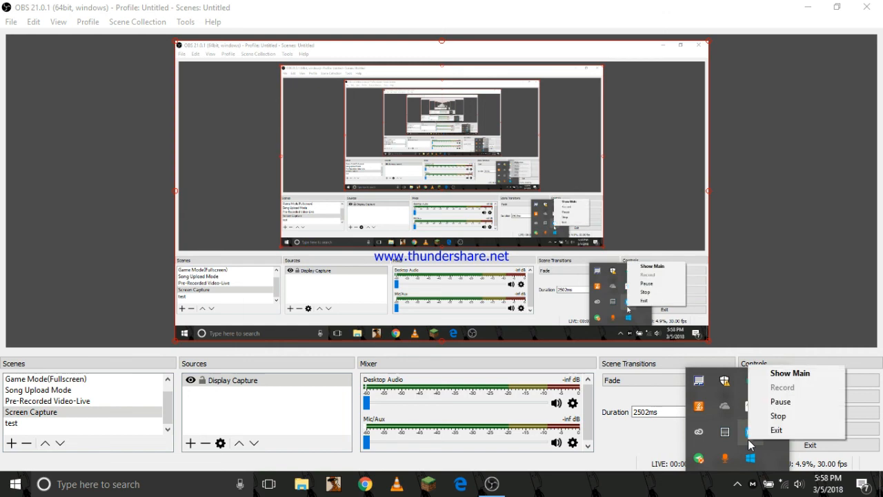
{"action": "left_click", "coordinate": [783, 379]}
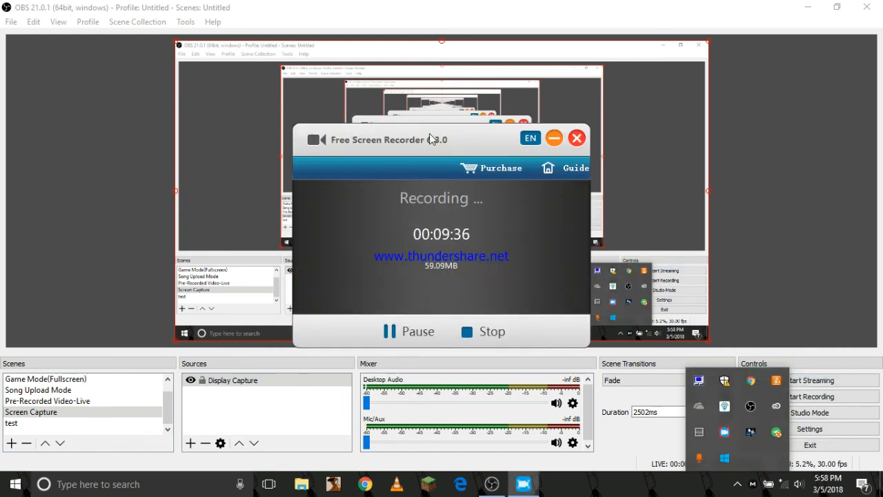
{"action": "left_click_drag", "start_coordinate": [430, 138], "coordinate": [682, 163]}
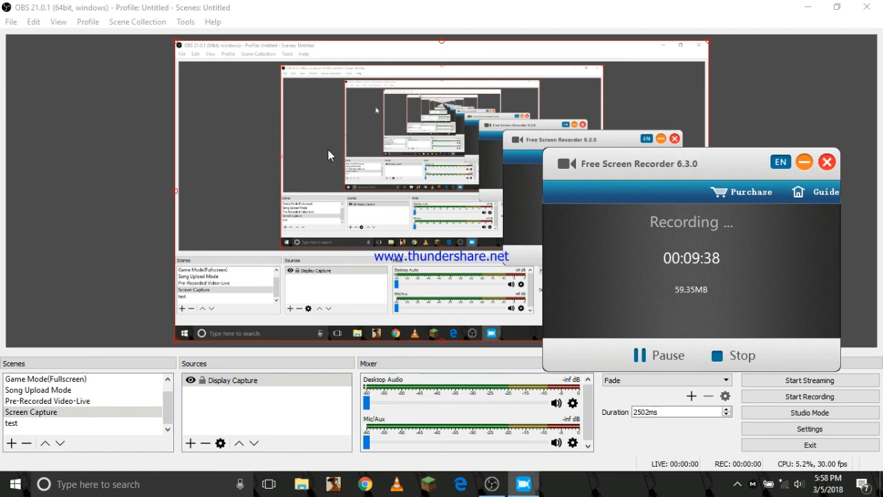